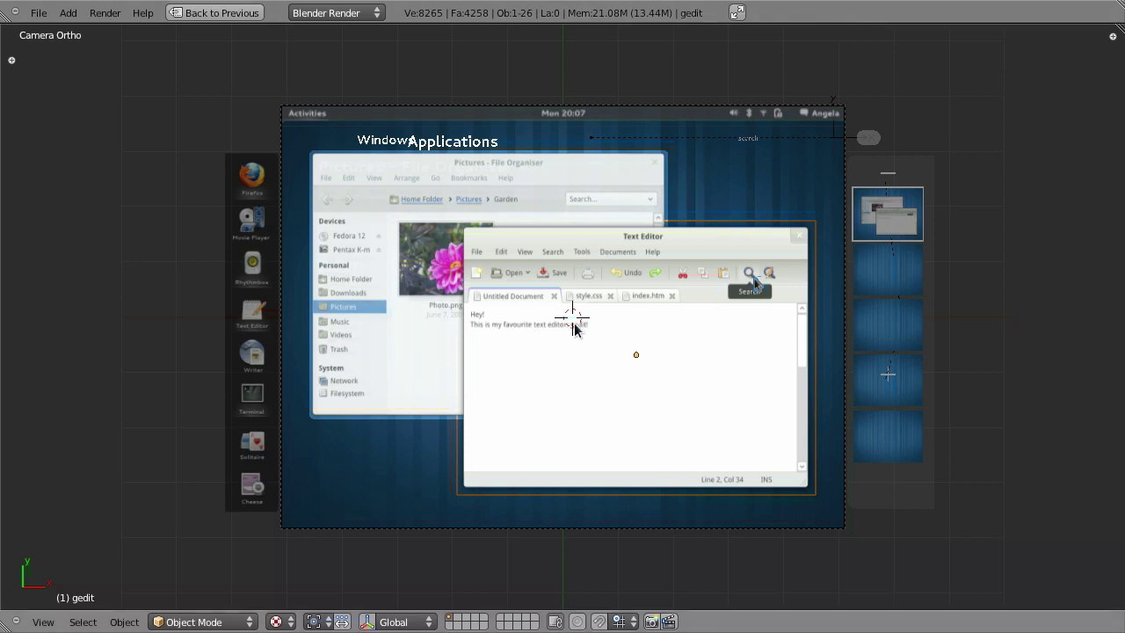
Play the overlay-windows animation, inspect the shell mockup from an orbited perspective, and return to the camera view.
key("alt+a")
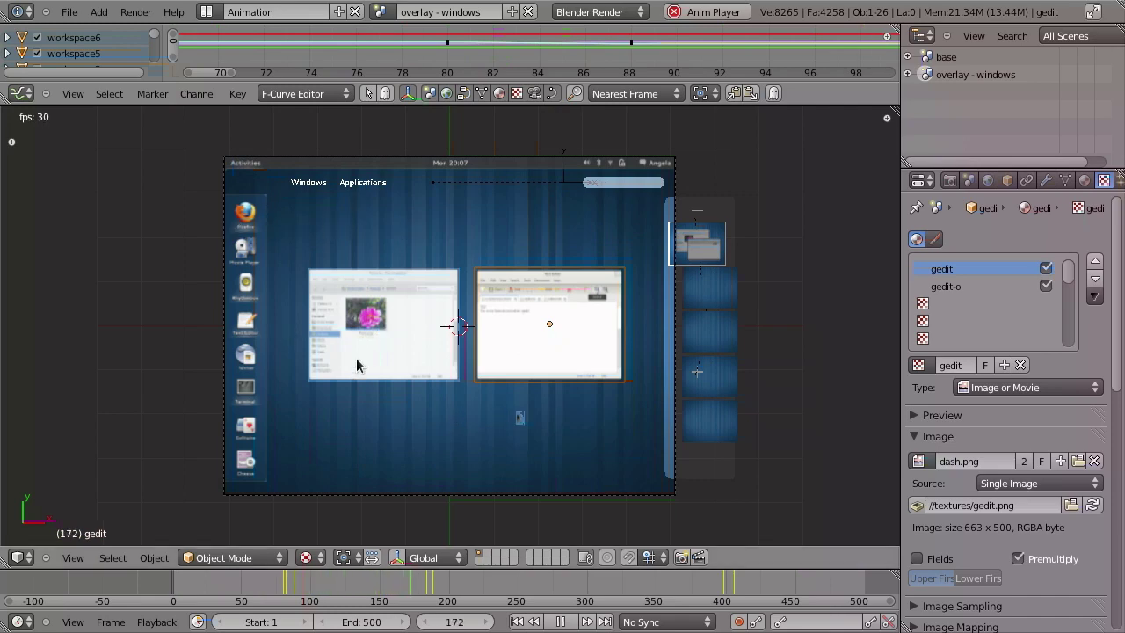
middle_click_drag(358, 359, 382, 384)
scroll(385, 351, "up", 2)
scroll(385, 347, "down", 4)
middle_click_drag(688, 401, 460, 422)
right_click(467, 448)
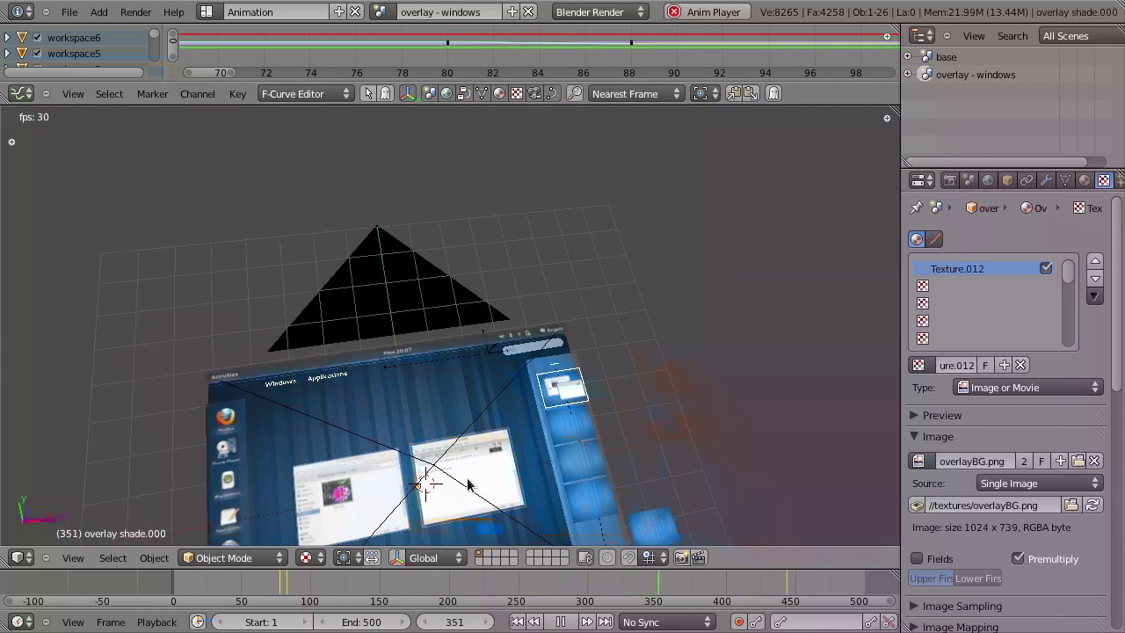
right_click(467, 471)
middle_click_drag(466, 470, 358, 327)
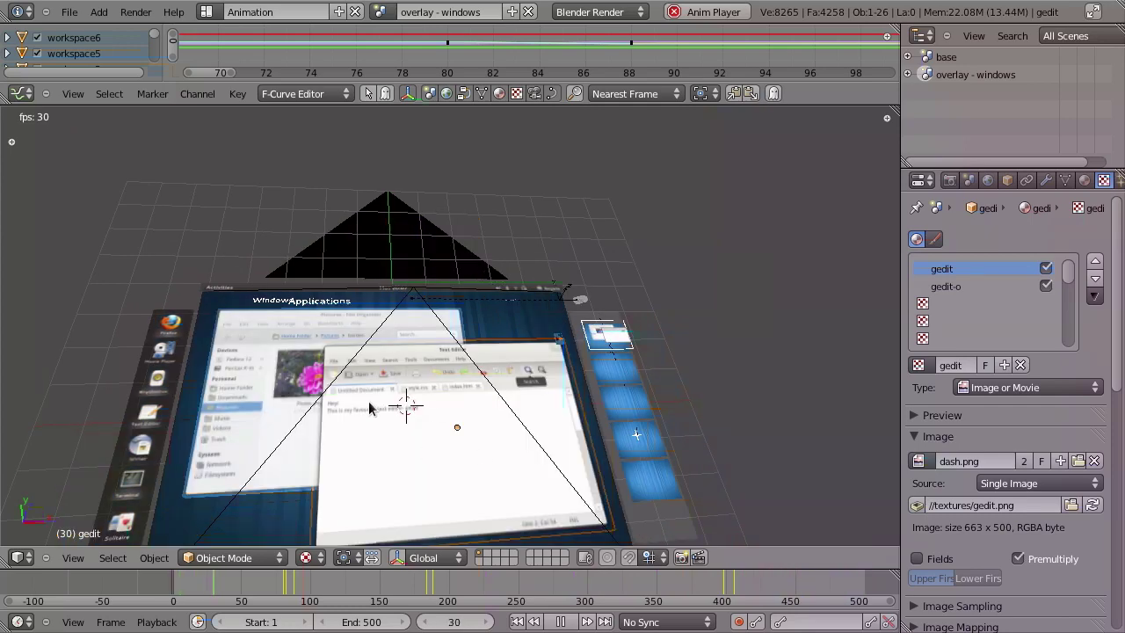
left_click(956, 286)
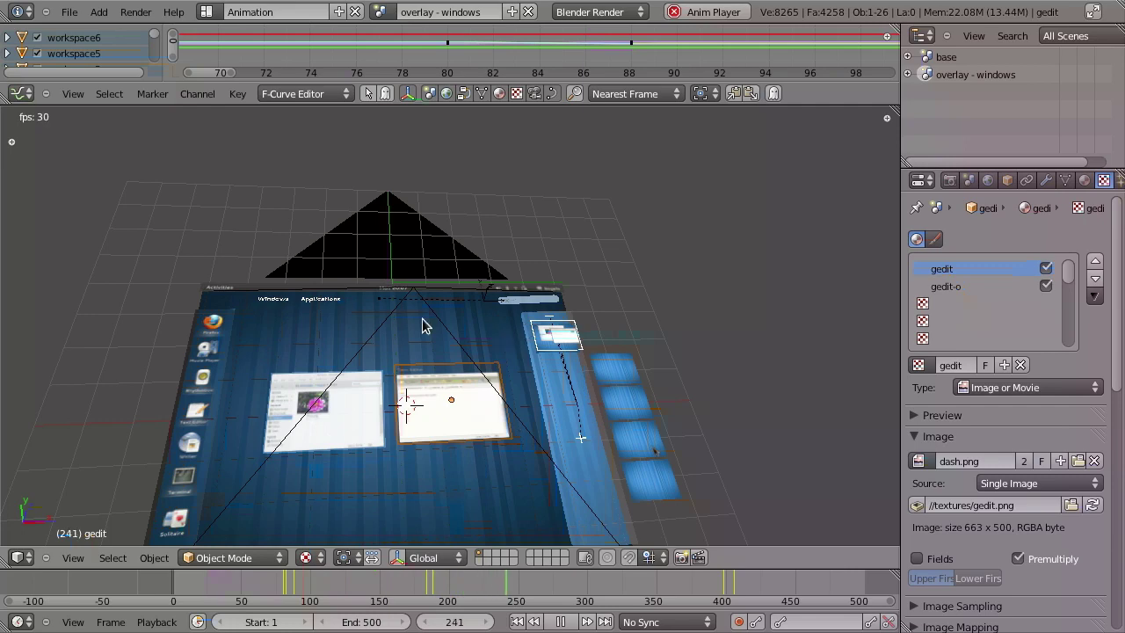
key("KP_0")
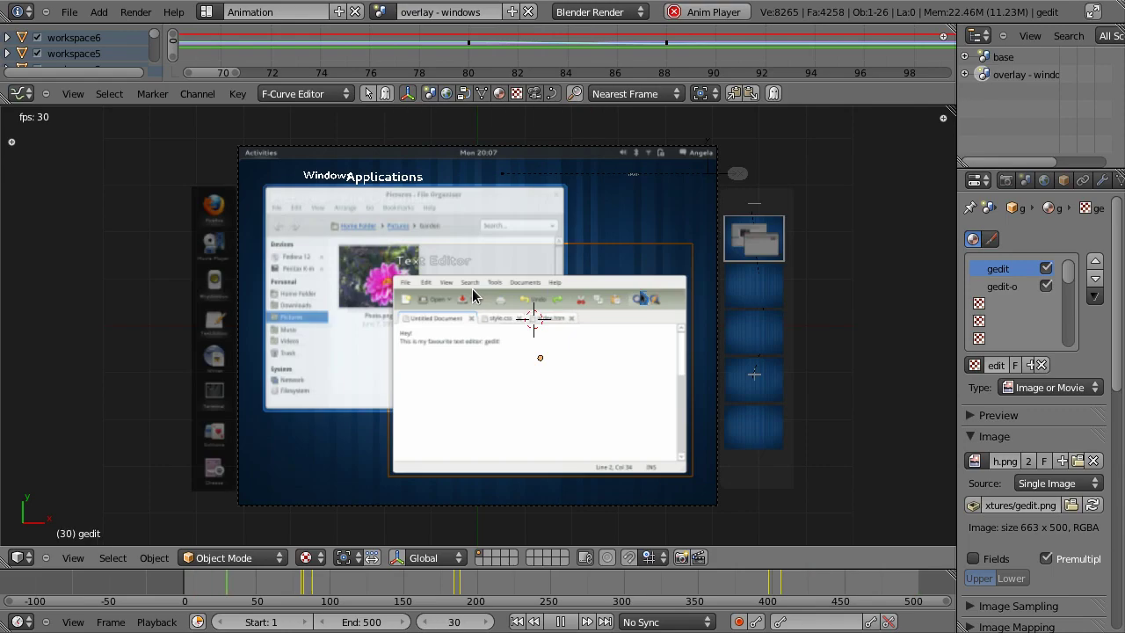
Show the desktop's activities overview to compare it with the mockup, and return to the Blender window.
key("super")
key("super")
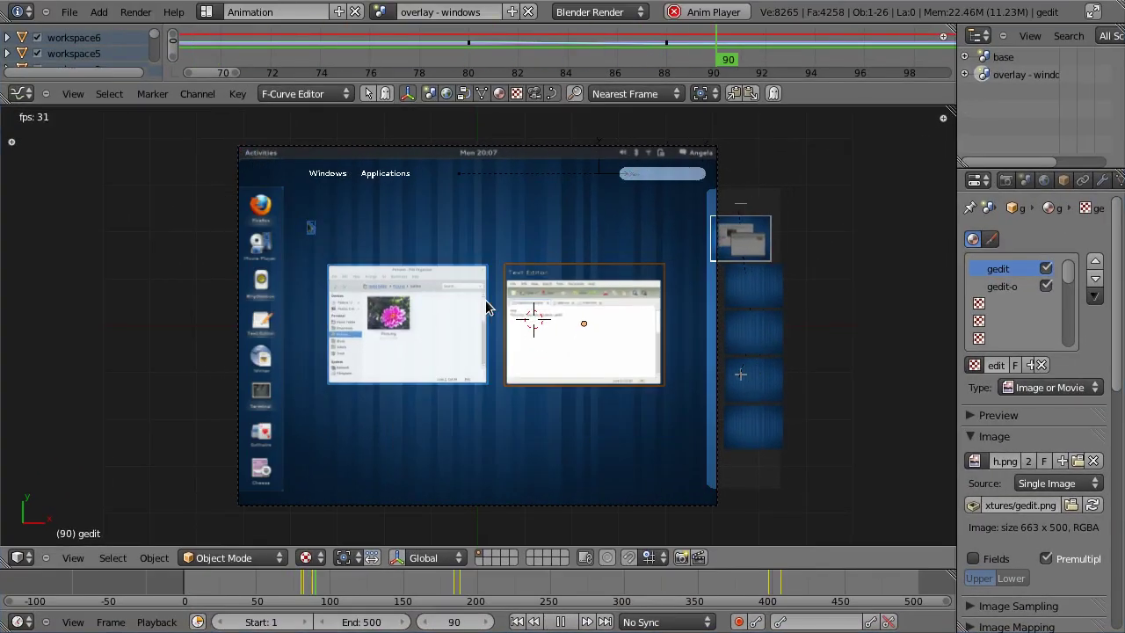
key("super")
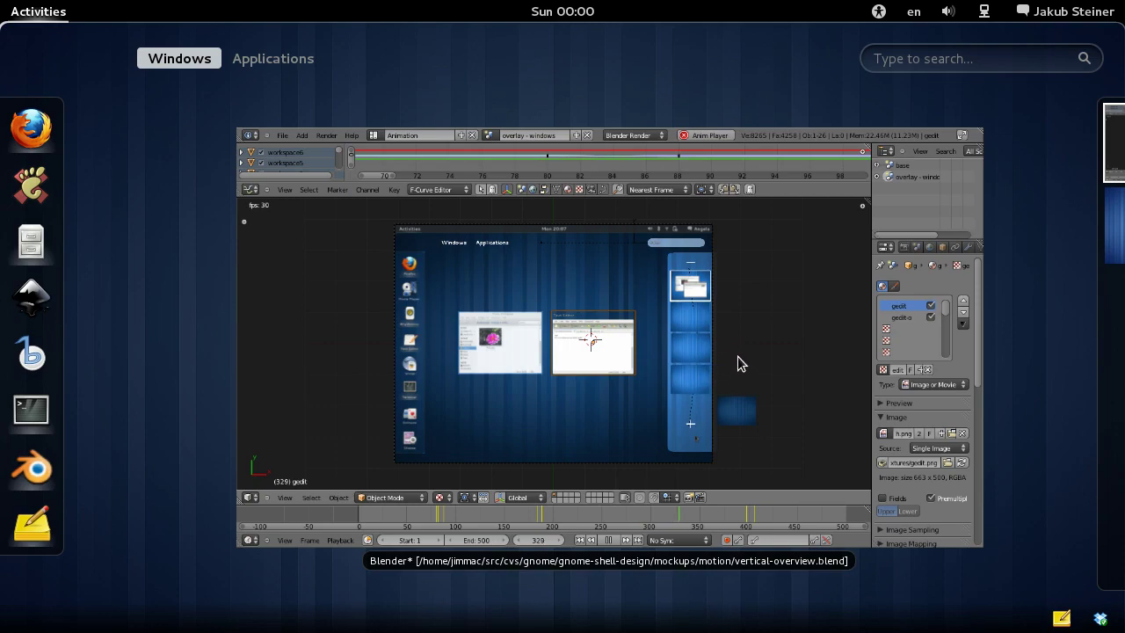
left_click(737, 356)
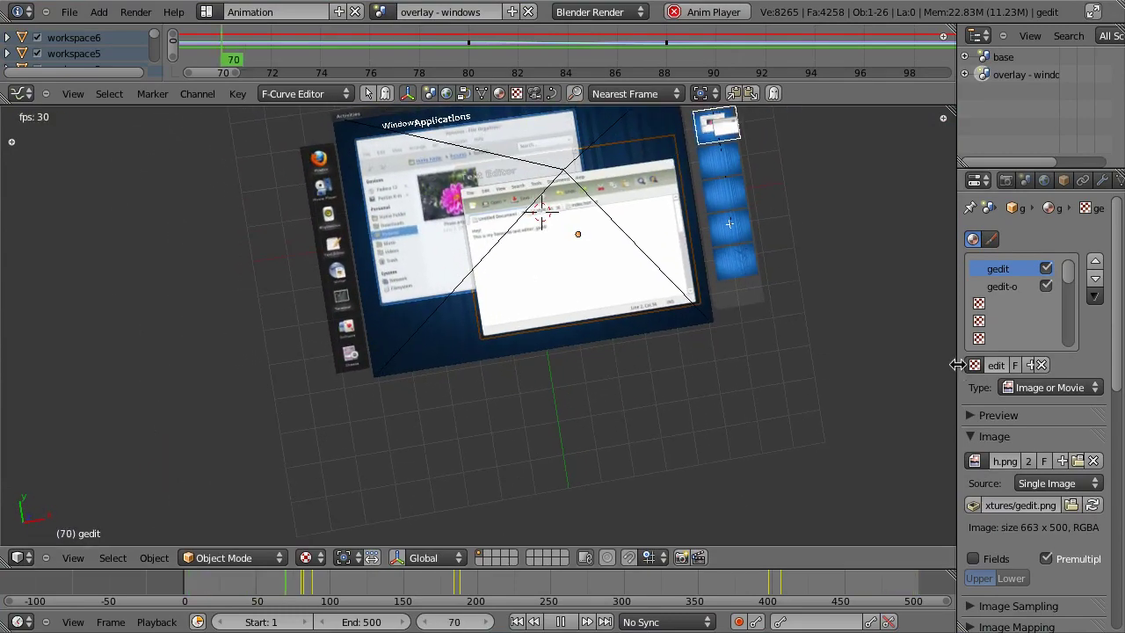
Widen the properties editor to view the scene camera's settings, narrow it again and look through the camera.
left_click_drag(958, 368, 740, 369)
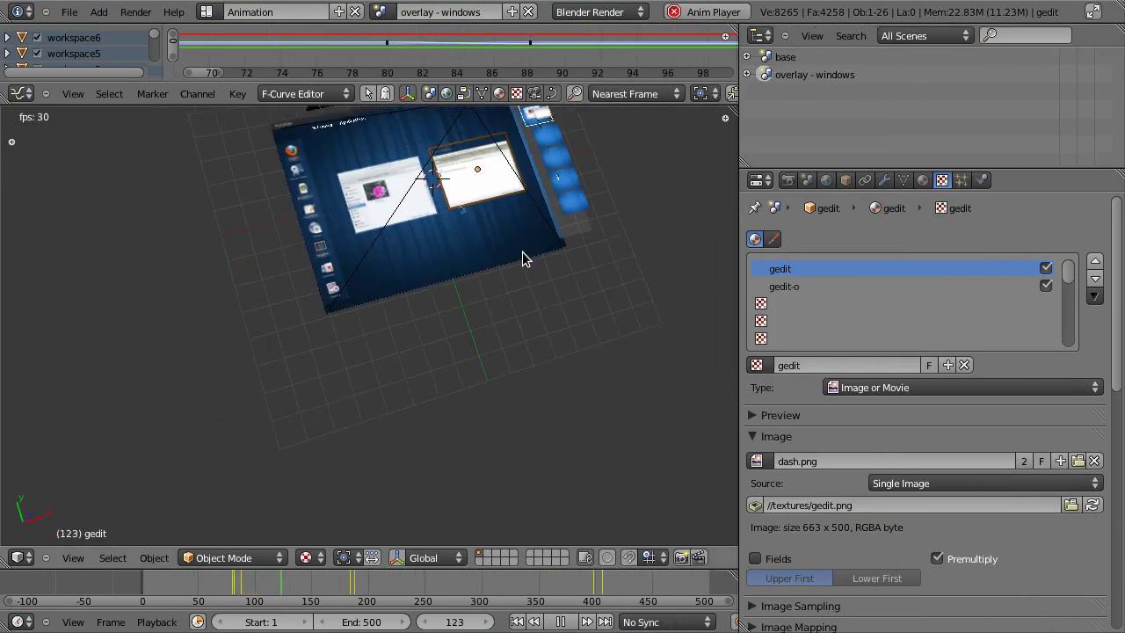
right_click(525, 204)
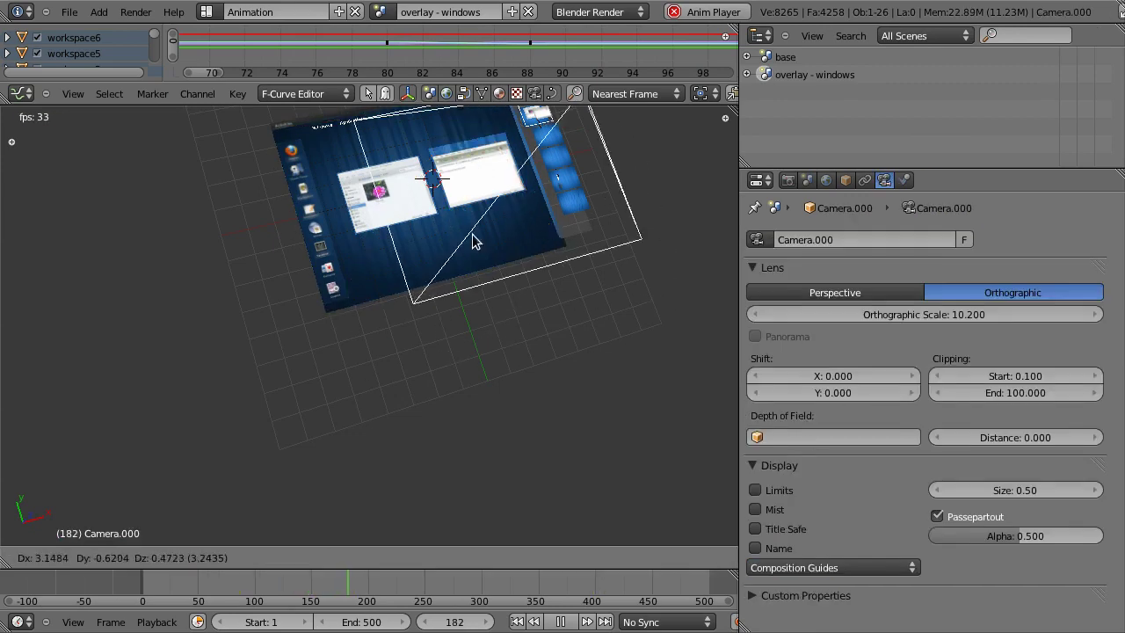
left_click_drag(739, 329, 943, 329)
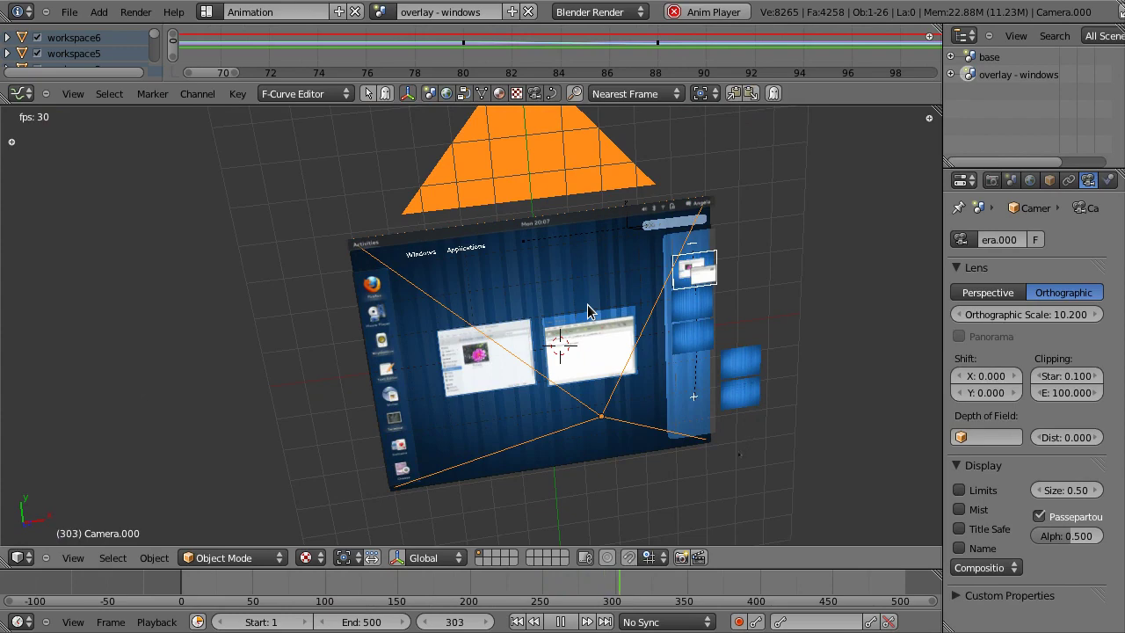
key("KP_0")
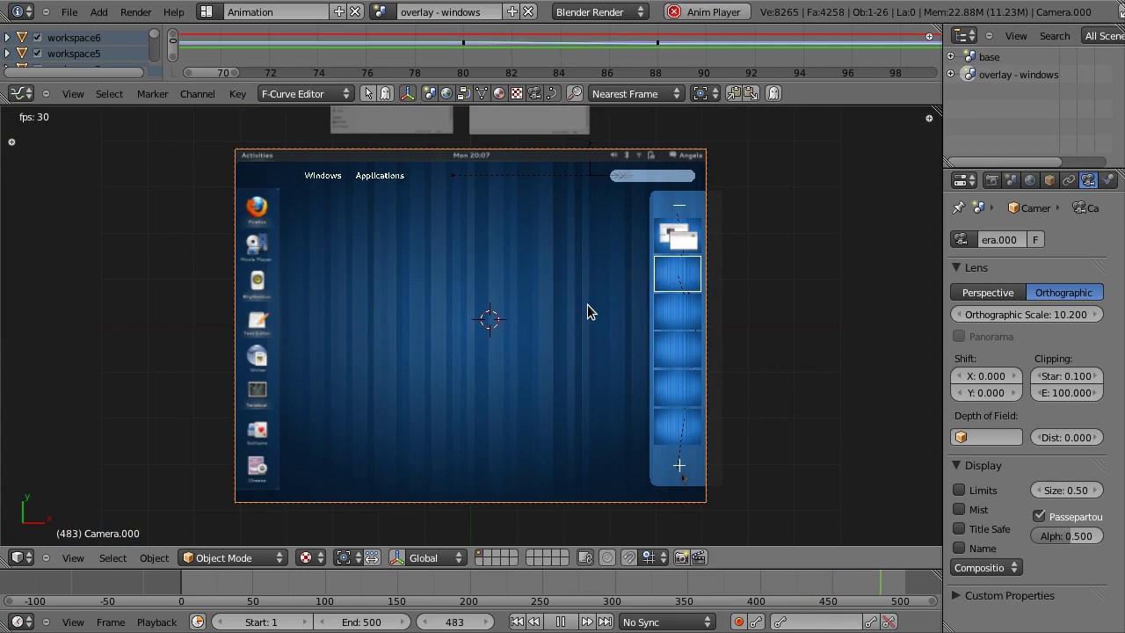
Examine the desktop's activities overview and its second workspace, and return to the Blender window on the first workspace.
key("super")
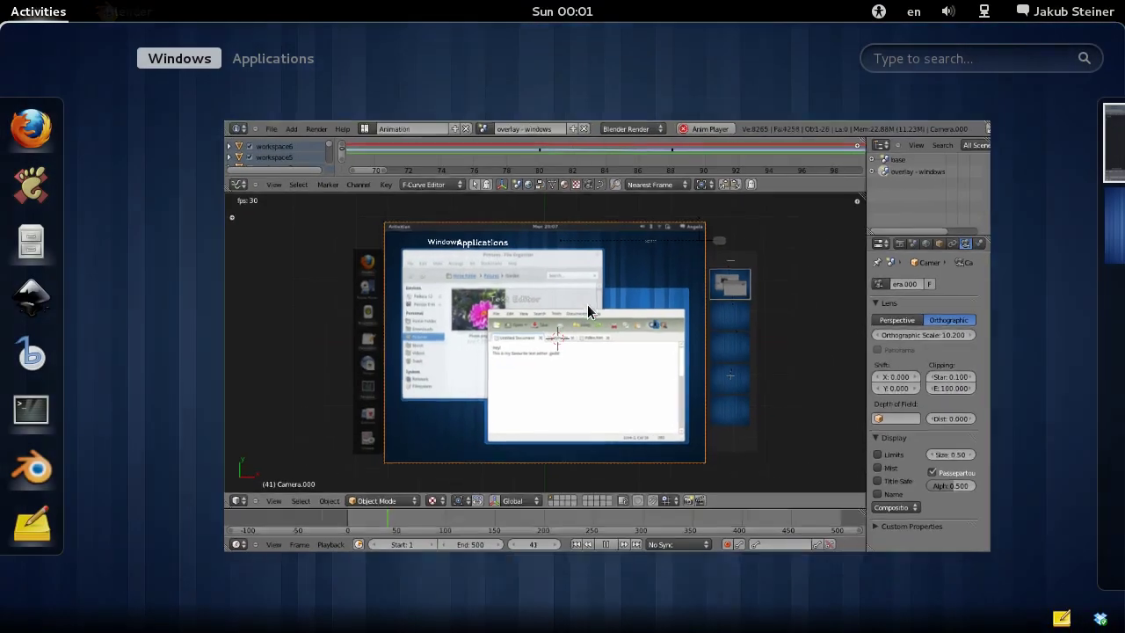
mouse_move(1104, 308)
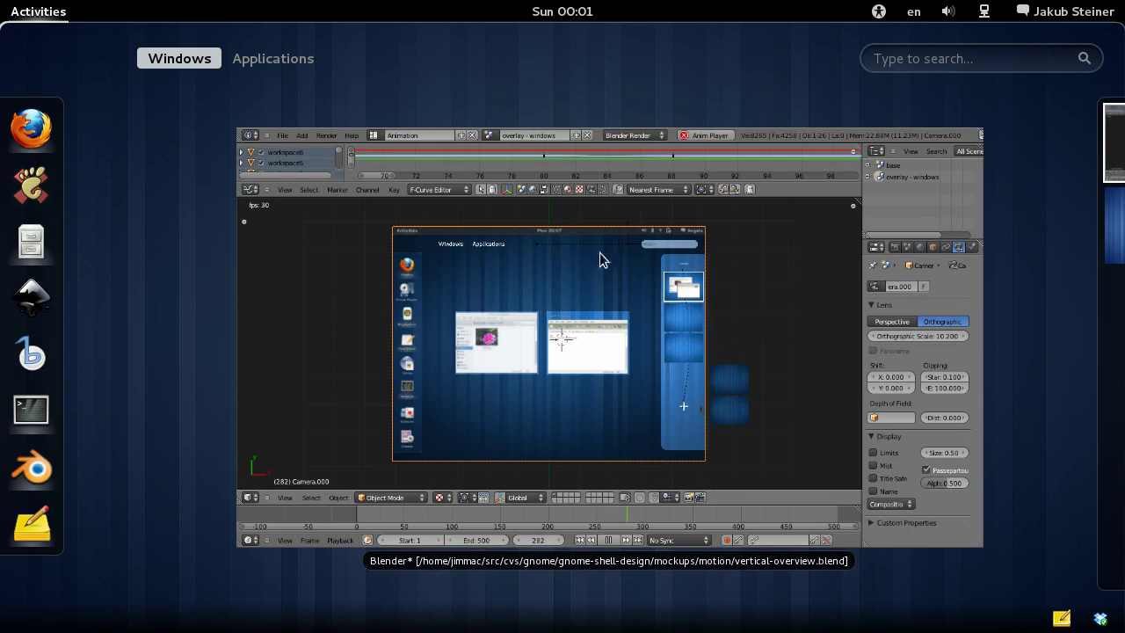
mouse_move(1048, 236)
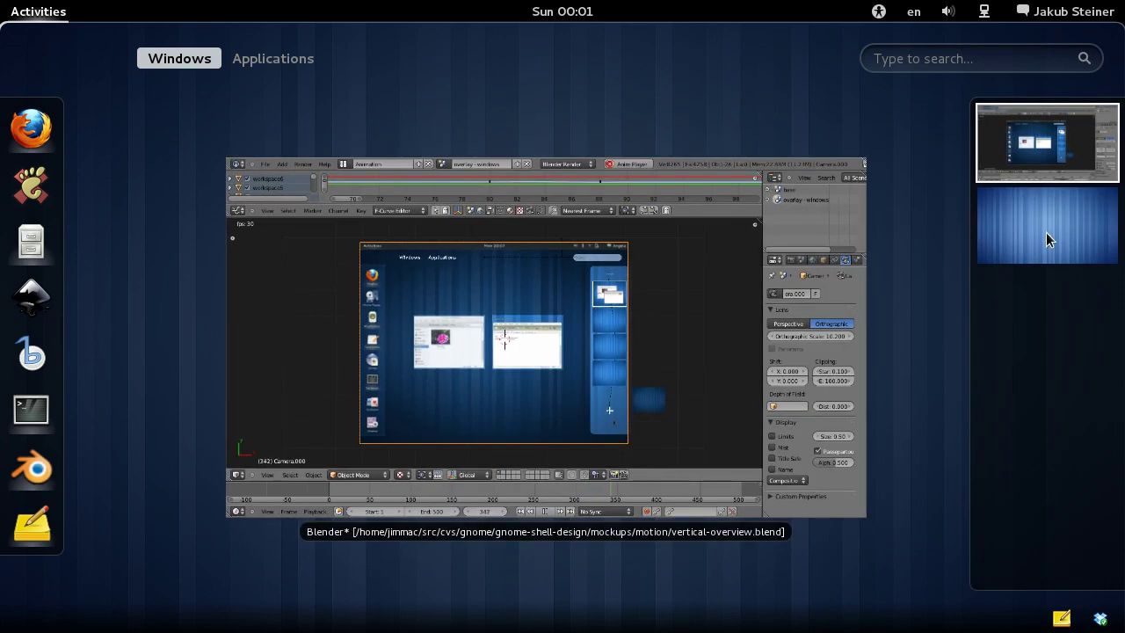
left_click(1048, 236)
scroll(939, 330, "up", 1)
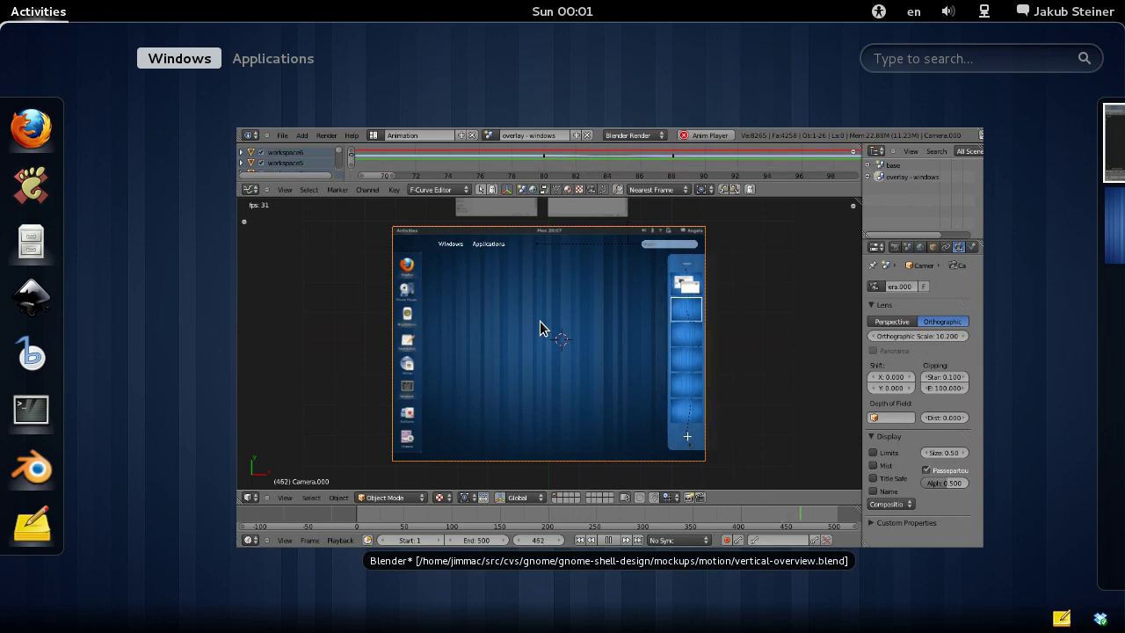
left_click(540, 328)
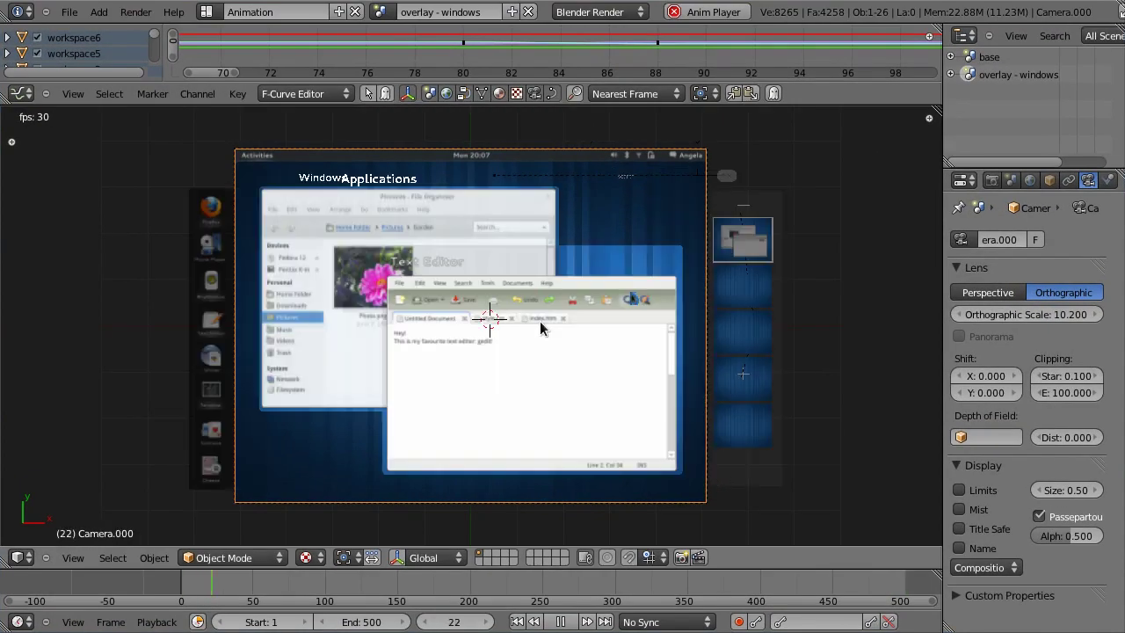
Load a new default scene and select its lamp, camera and cube in turn, finishing with the camera selected.
key("ctrl+n")
left_click(539, 322)
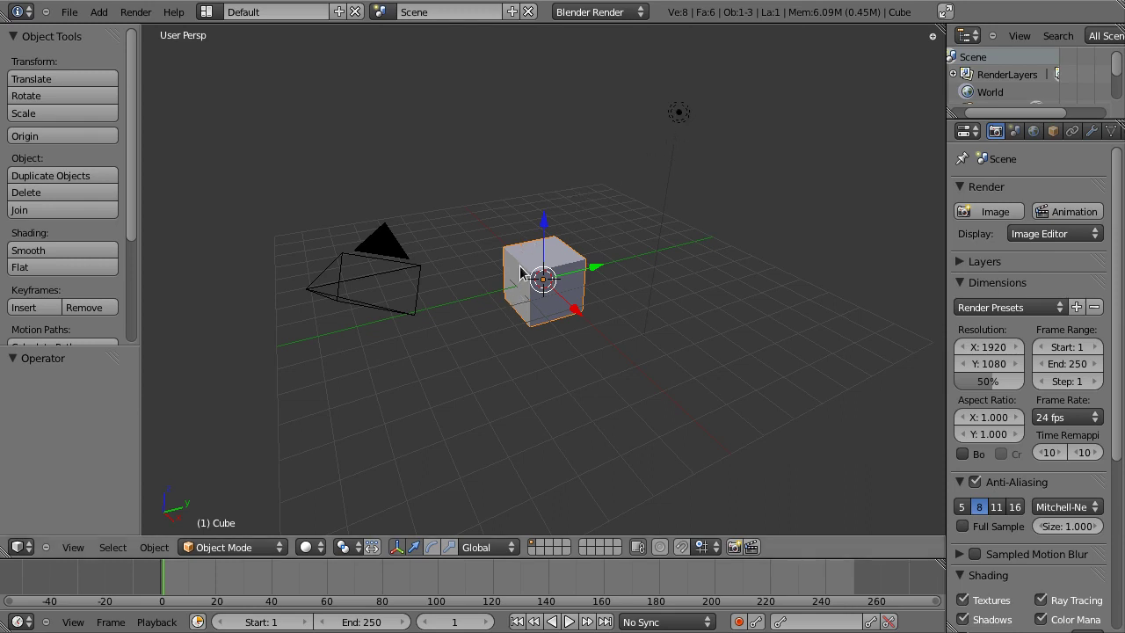
right_click(678, 116)
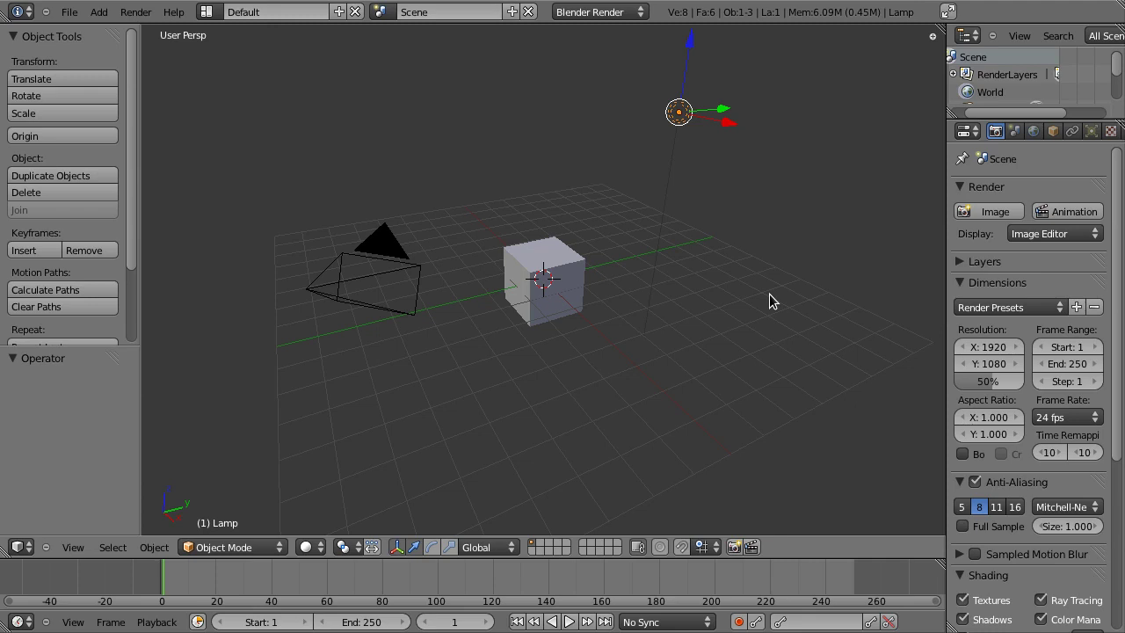
right_click(376, 248)
right_click(559, 295)
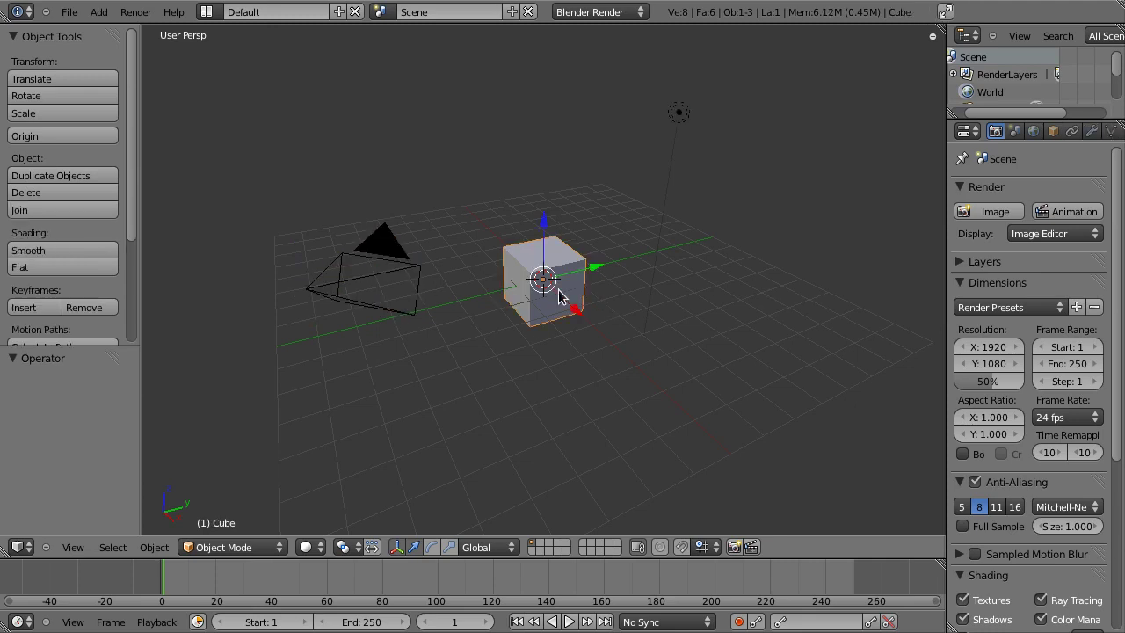
right_click(380, 262)
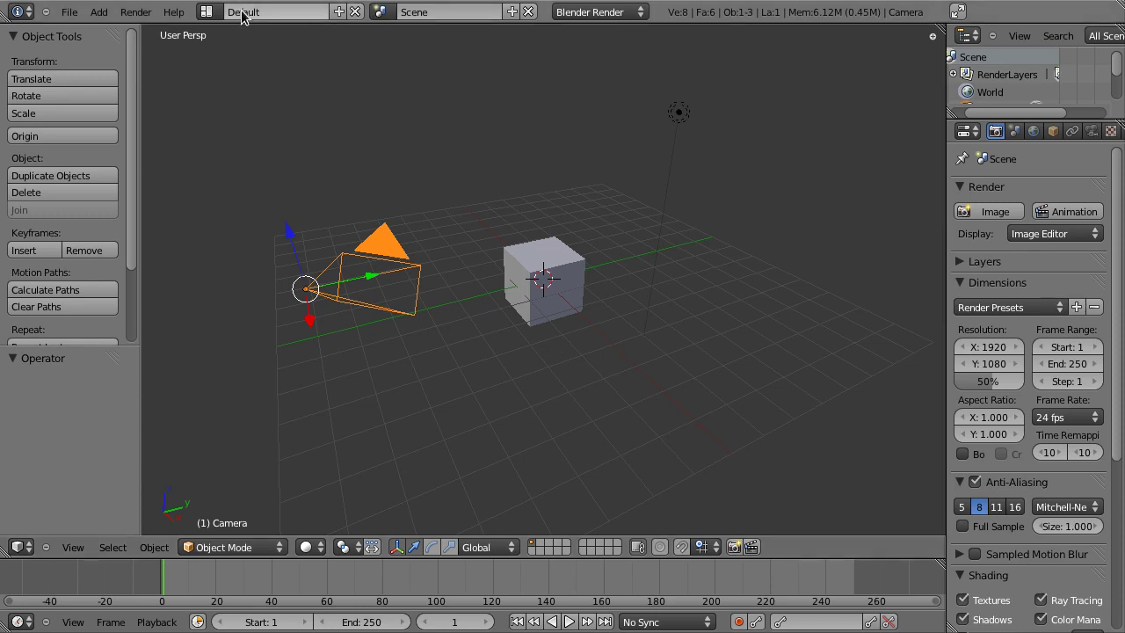
Browse the screen layouts, switching to Compositing and back to Default.
left_click(206, 11)
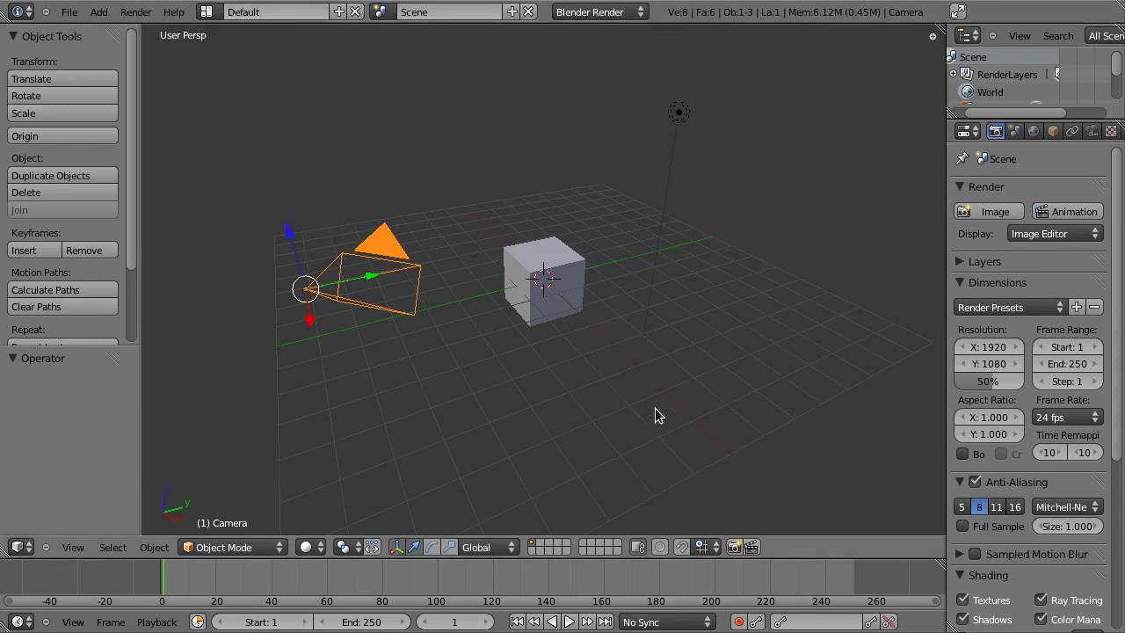
key("ctrl+Right")
key("ctrl+Left")
key("ctrl+Left")
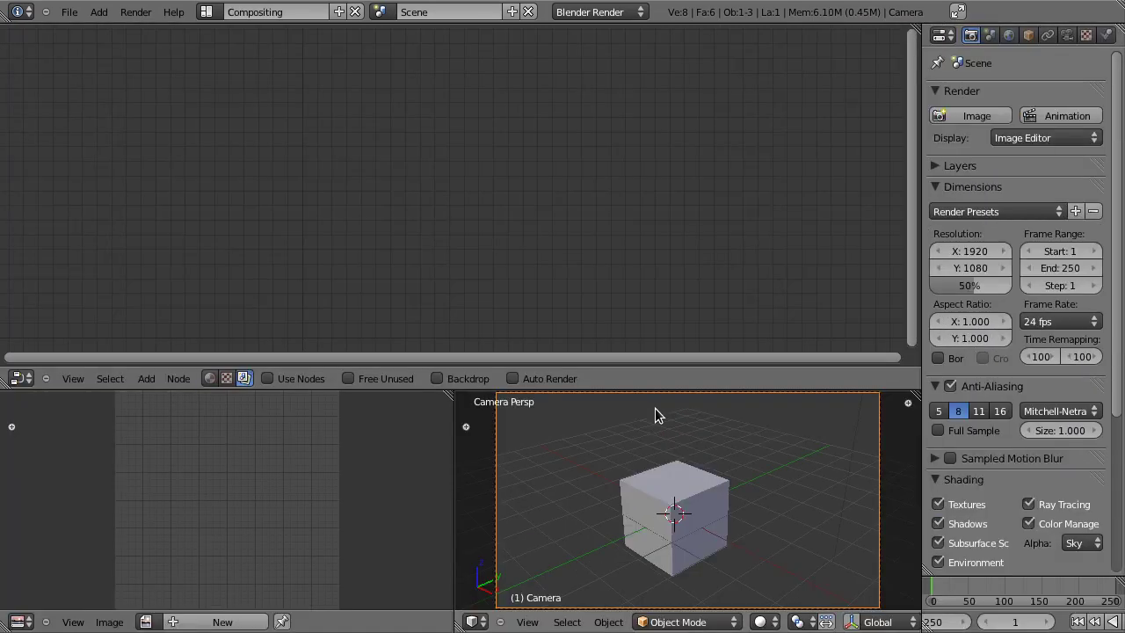
key("ctrl+Right")
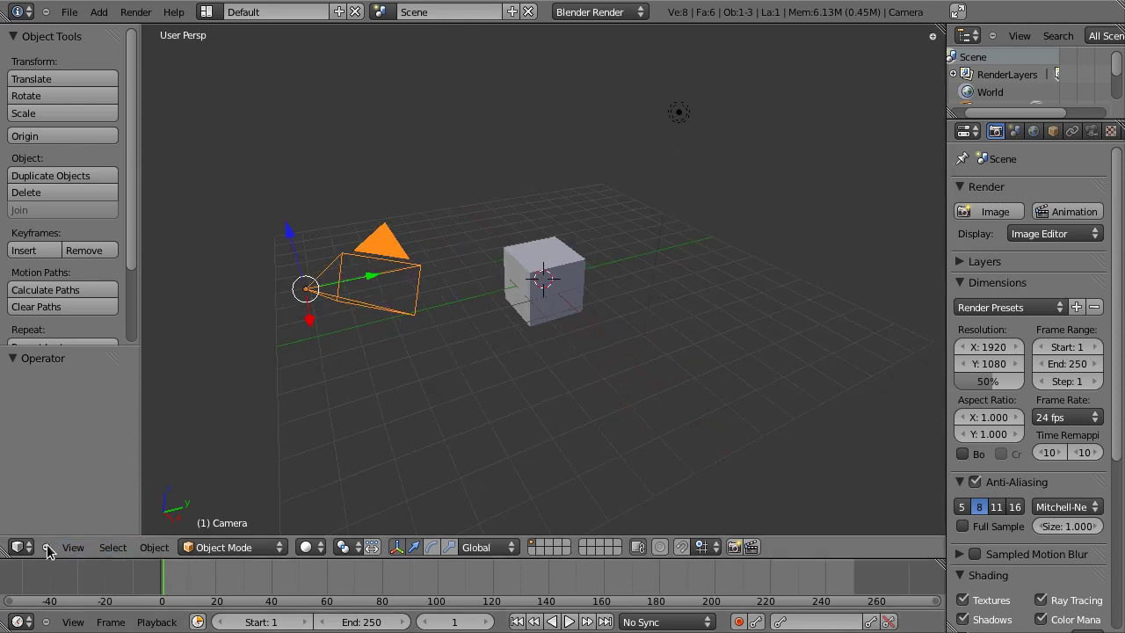
Flip the 3D view's header to the top of its area.
right_click(799, 549)
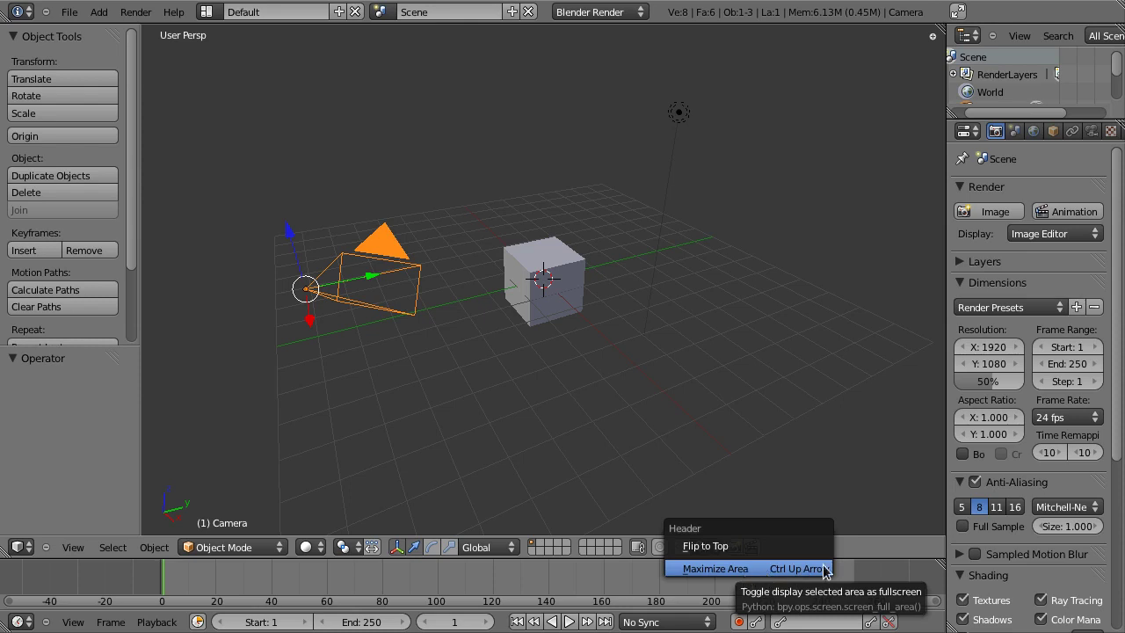
right_click(794, 548)
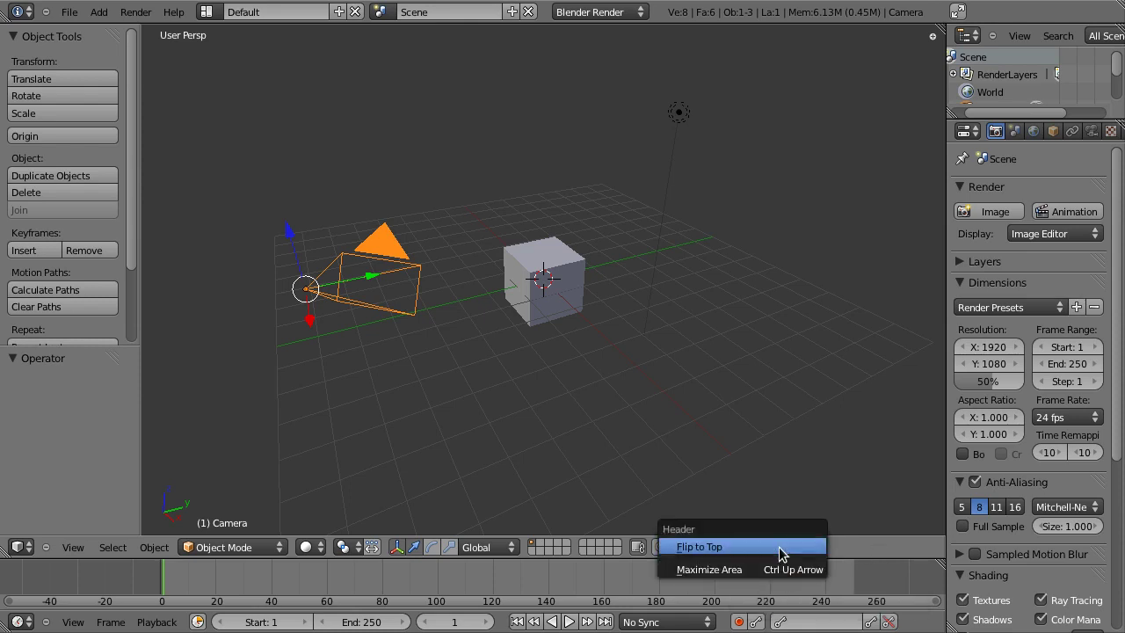
left_click(778, 549)
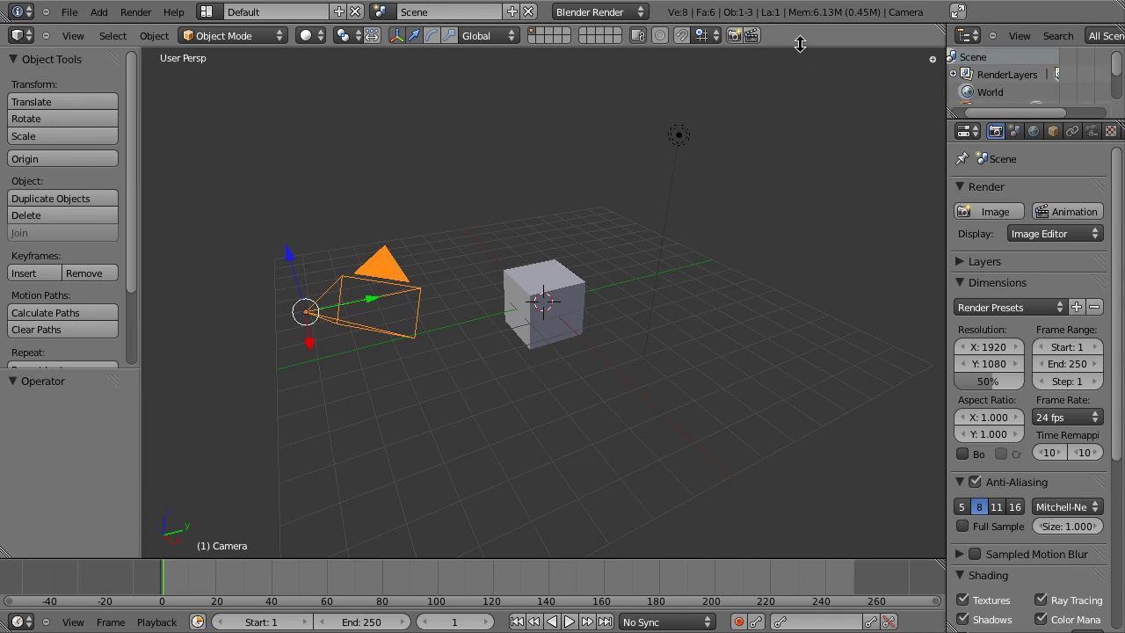
Collapse the 3D view's header and restore it, showing and hiding the object properties sidebar in between.
left_click_drag(800, 44, 794, 13)
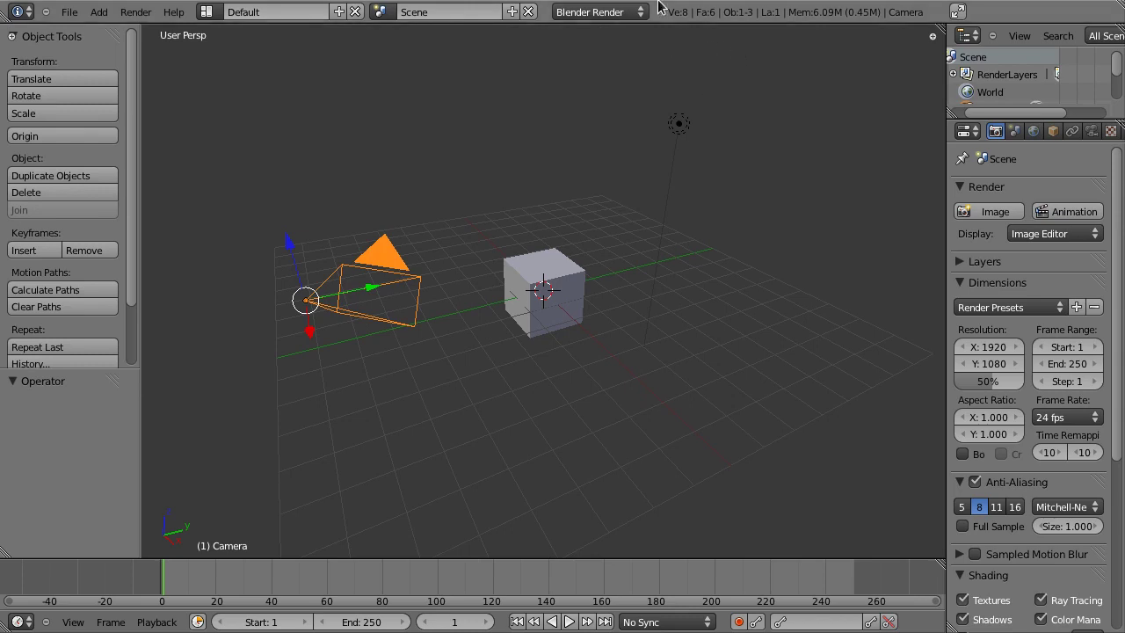
left_click(932, 36)
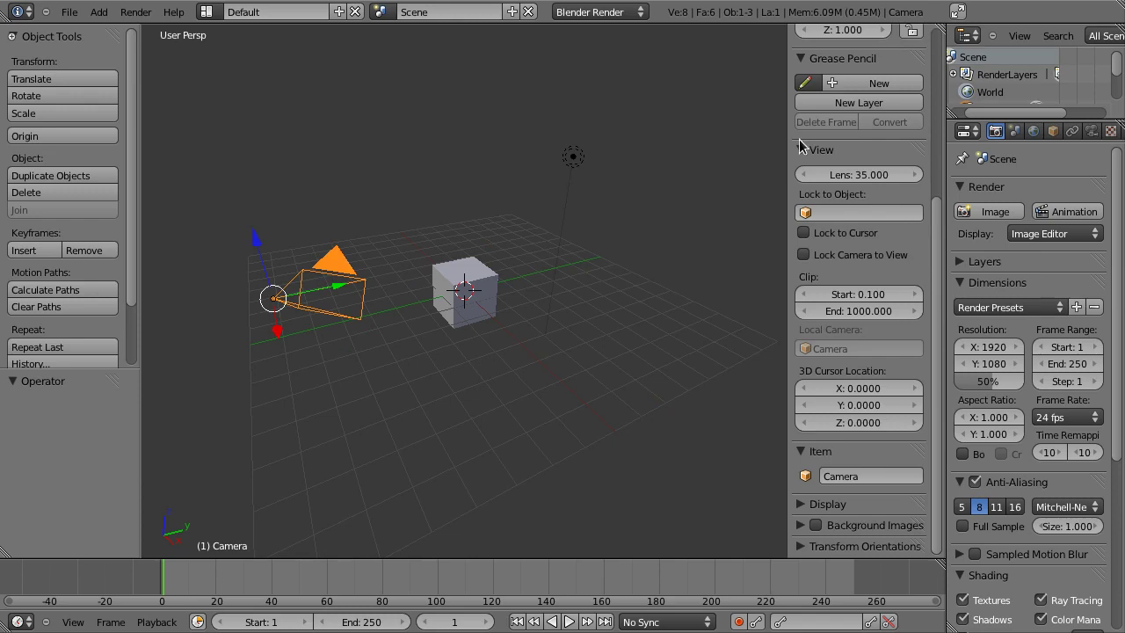
key("n")
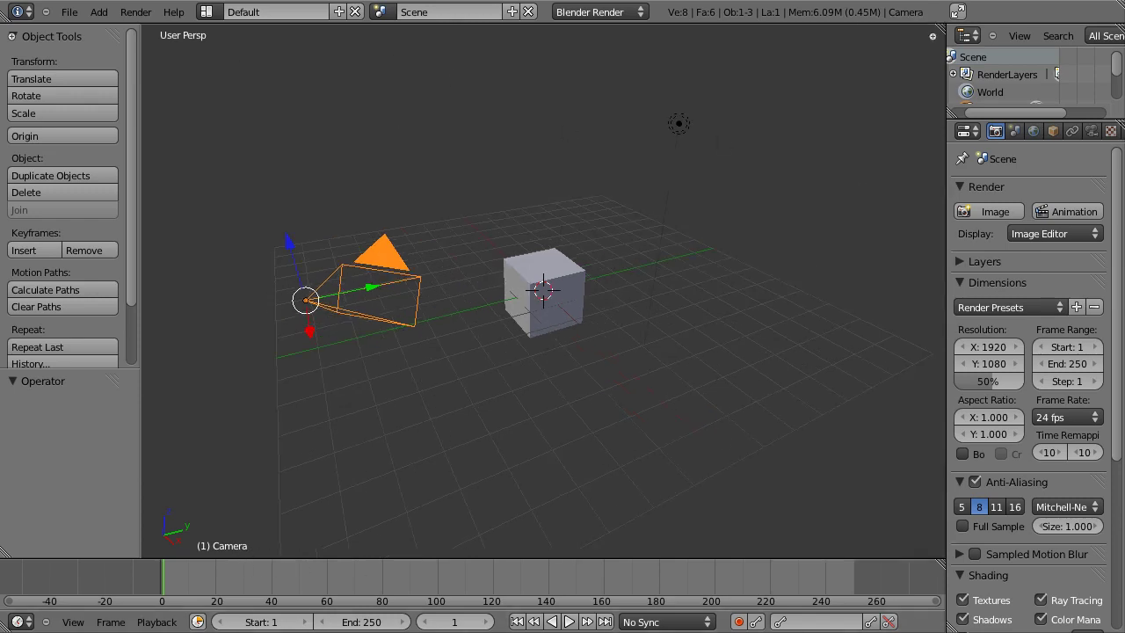
left_click(13, 39)
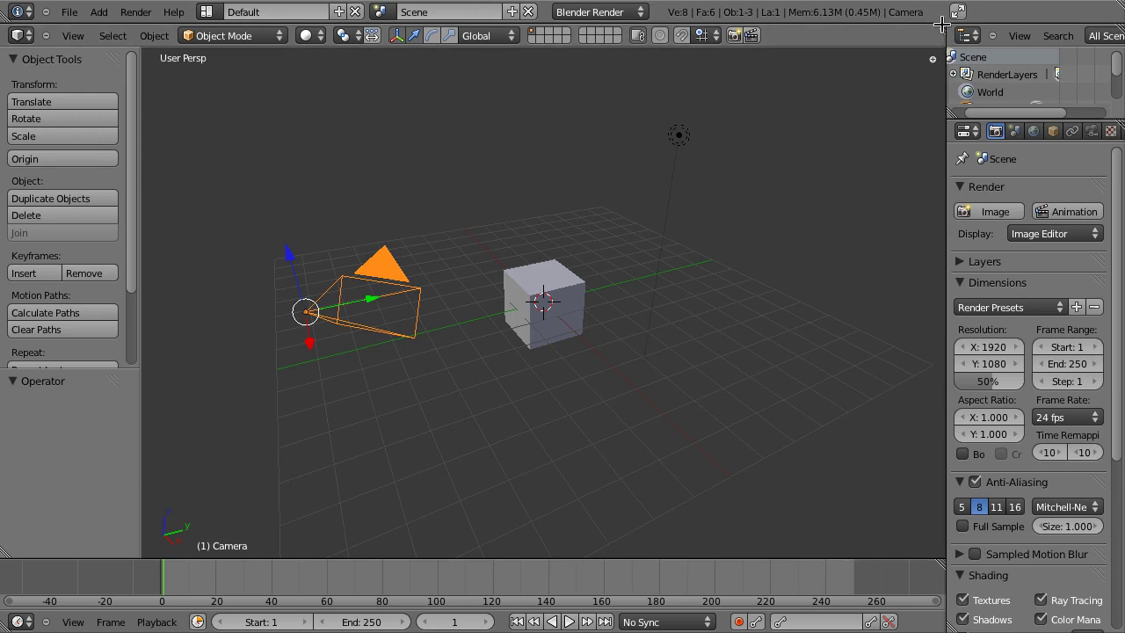
Split the 3D view into two side-by-side areas and rejoin them, and look over the area's available editor types.
left_click_drag(941, 27, 463, 42)
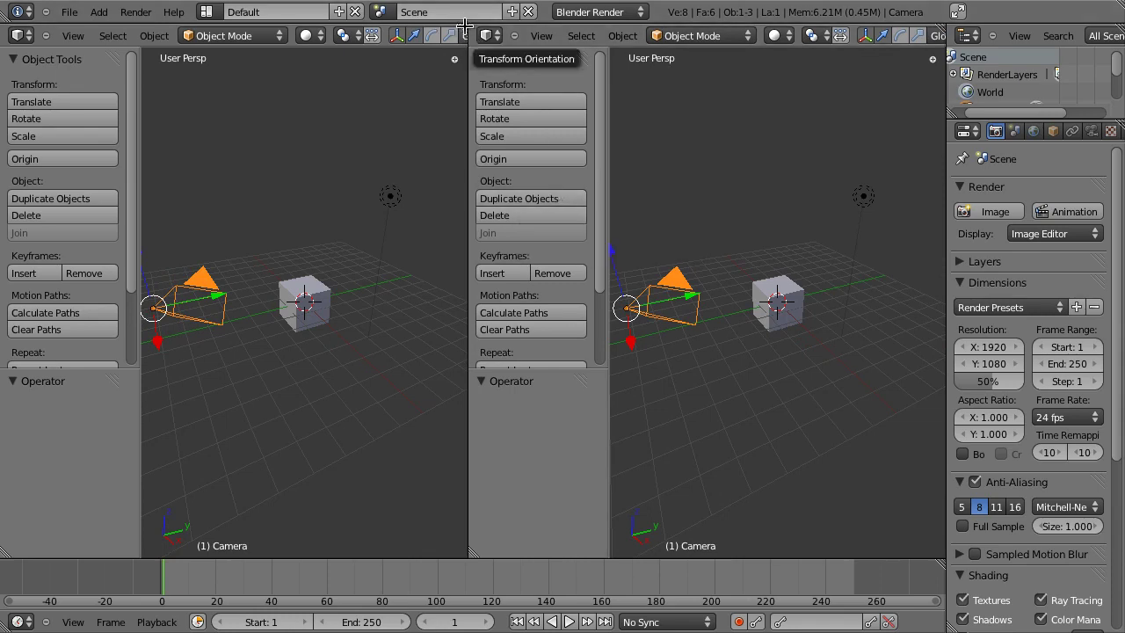
left_click_drag(463, 27, 578, 41)
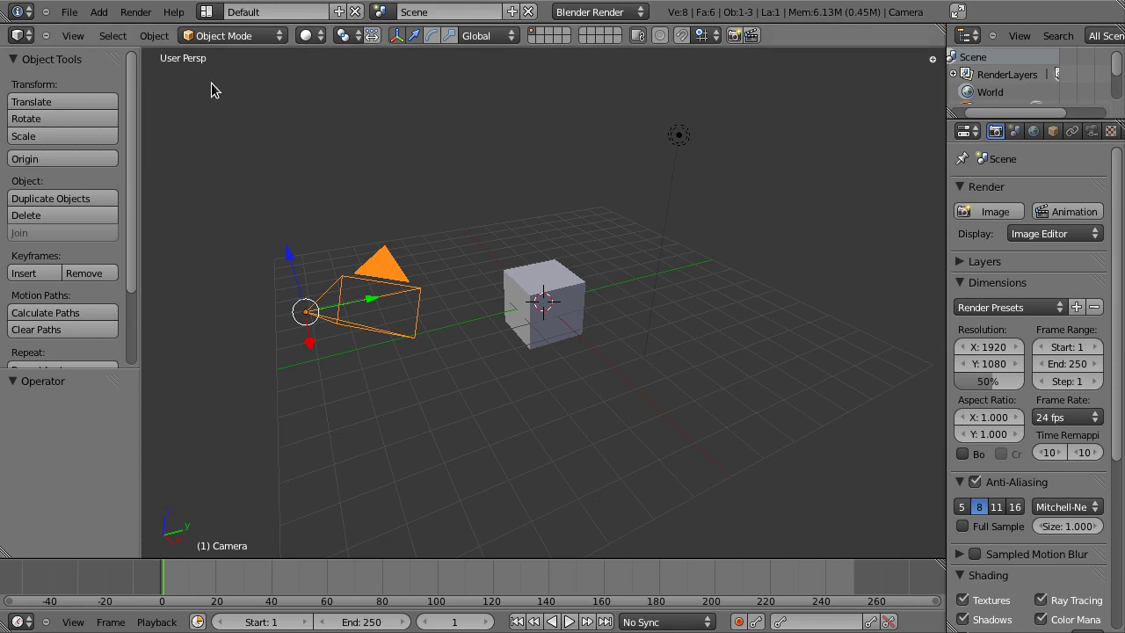
left_click(21, 35)
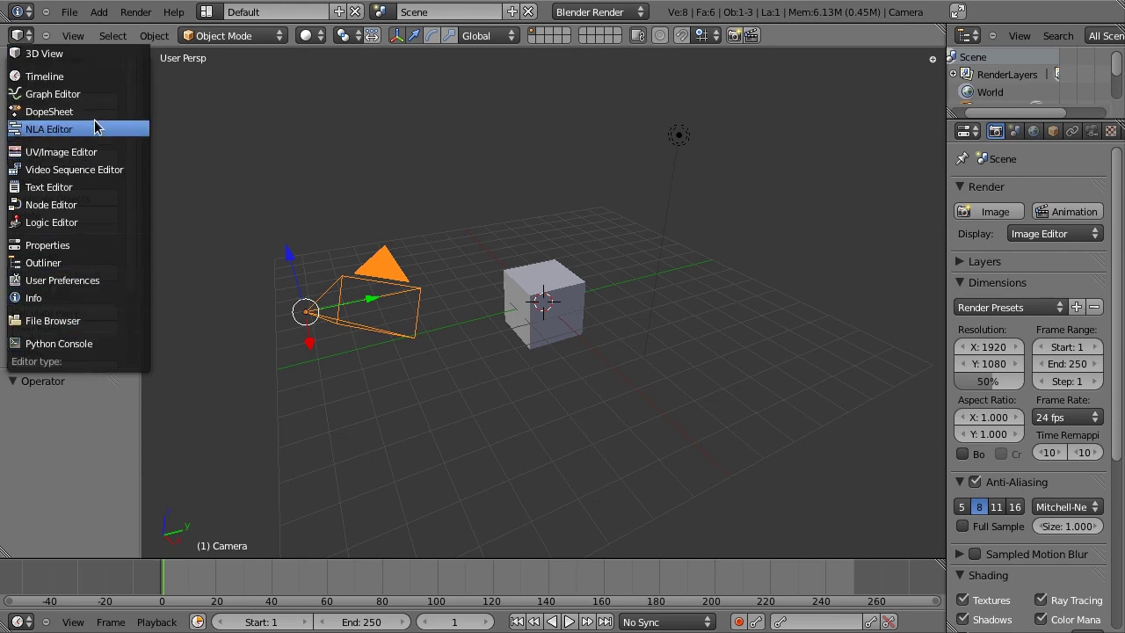
left_click(22, 39)
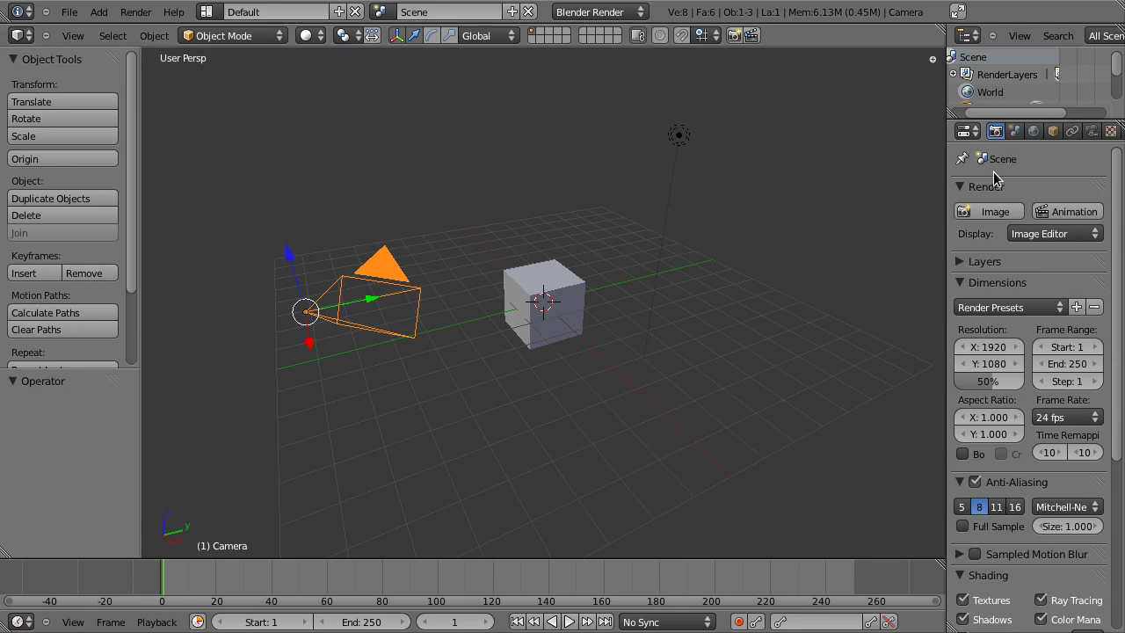
Look over the editor types for the Properties area, keep Properties, and widen the area toward the 3D view.
left_click(967, 132)
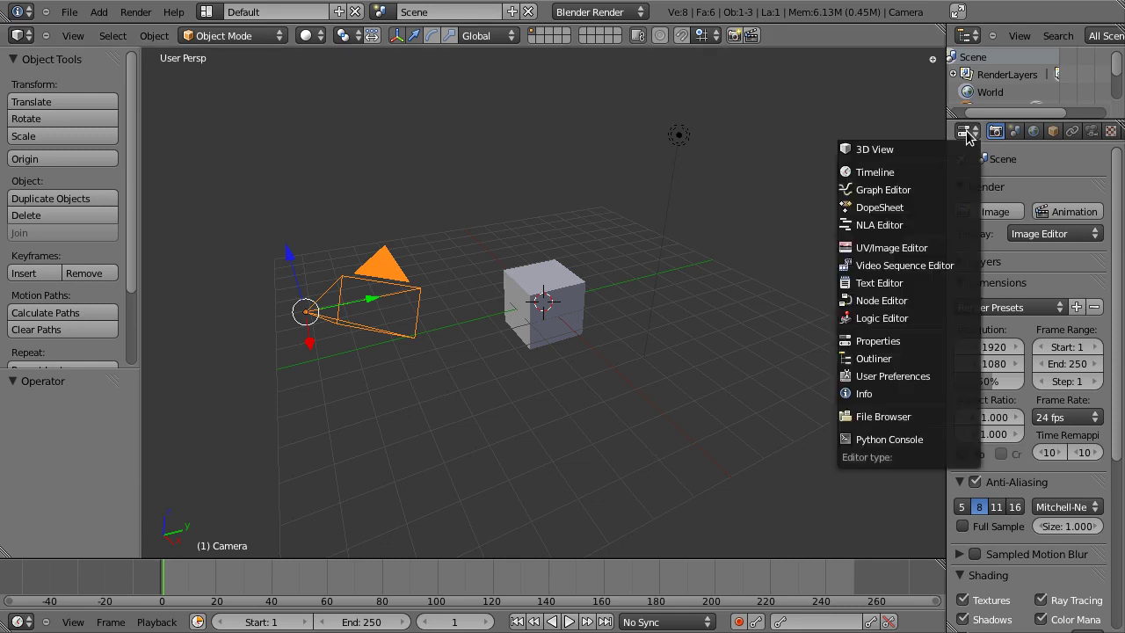
left_click(873, 342)
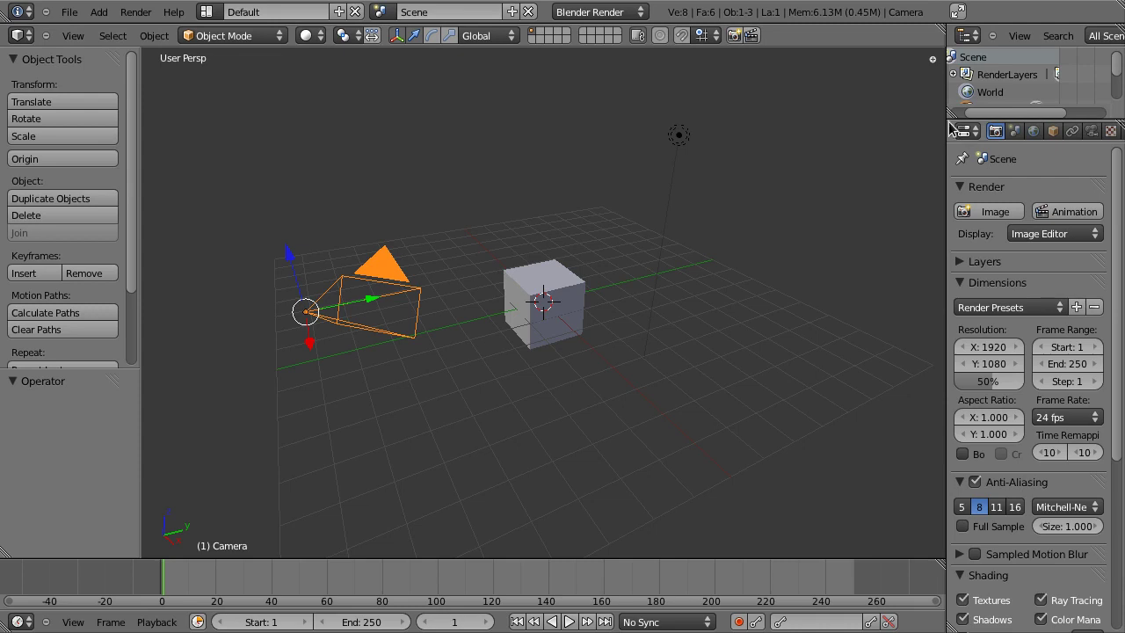
left_click_drag(949, 130, 842, 136)
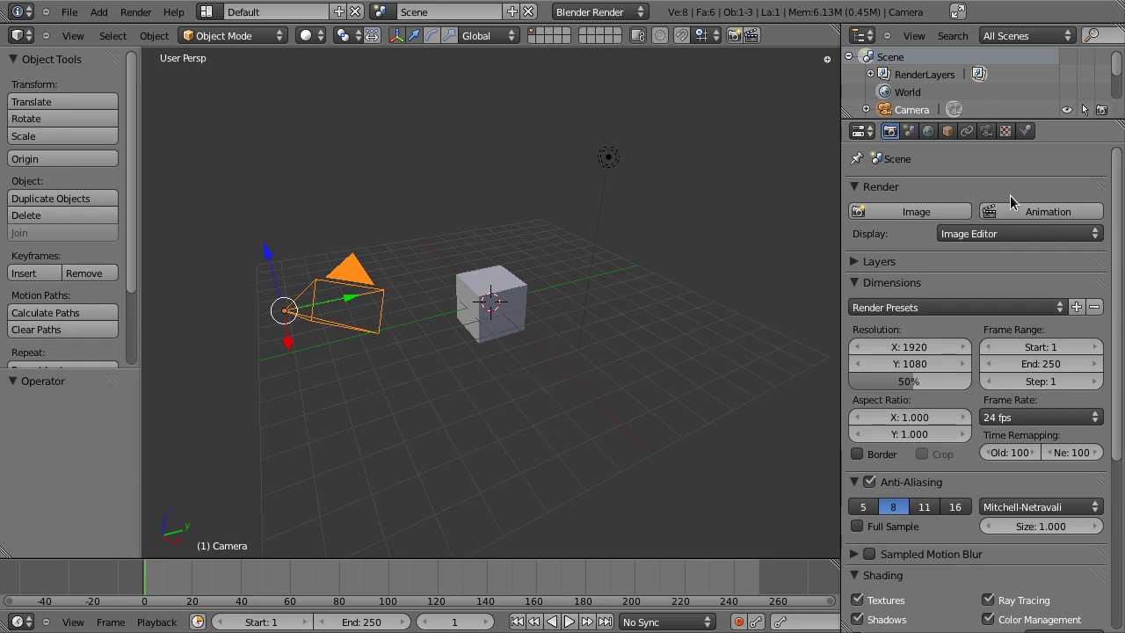
Orbit around the default scene and inspect it from the top, front, right and bottom views.
middle_click_drag(442, 395, 726, 413)
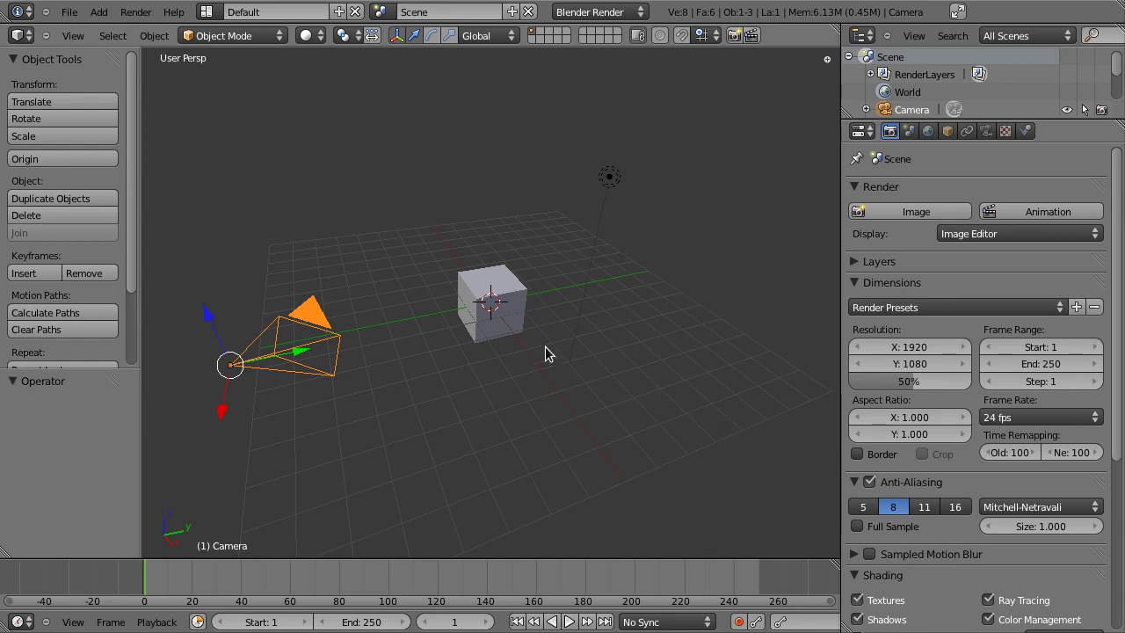
middle_click_drag(552, 440, 416, 404)
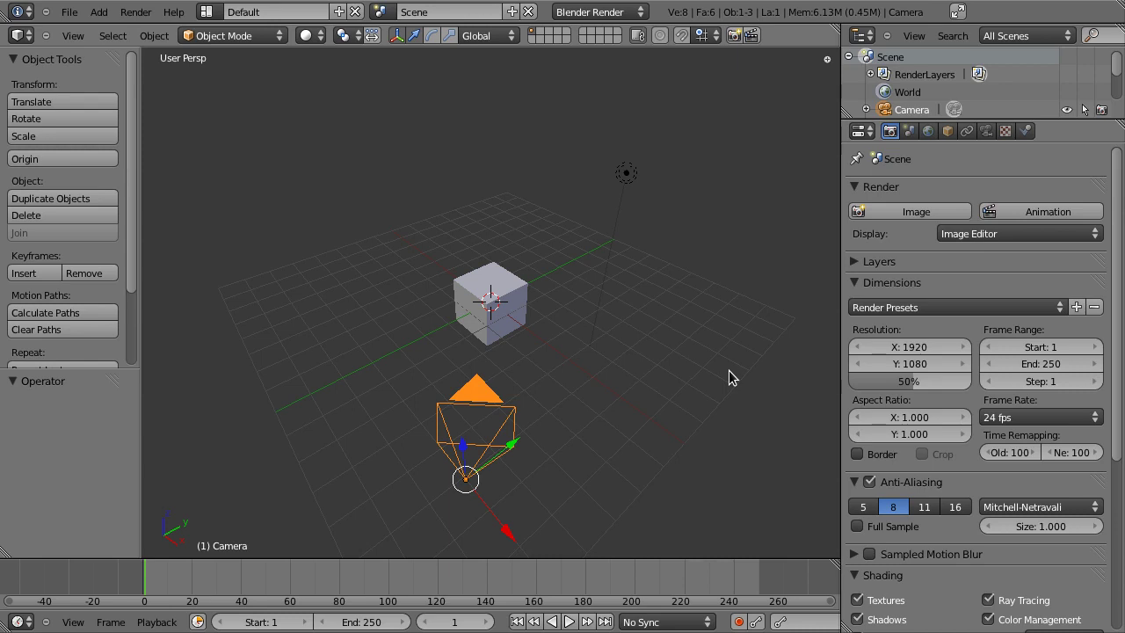
key("KP_7")
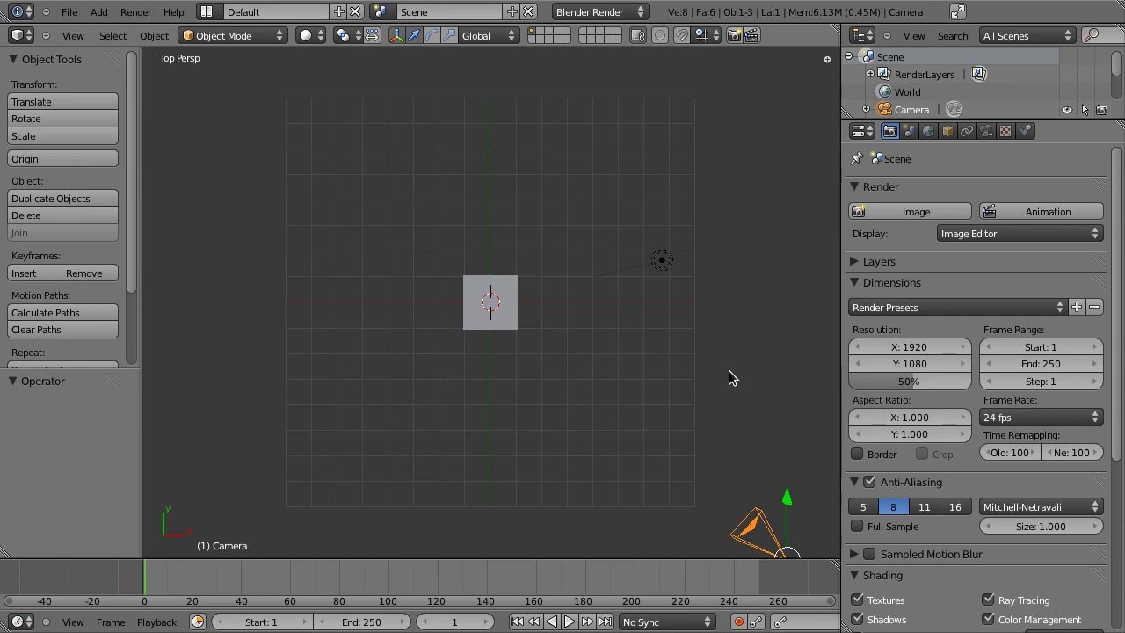
key("KP_1")
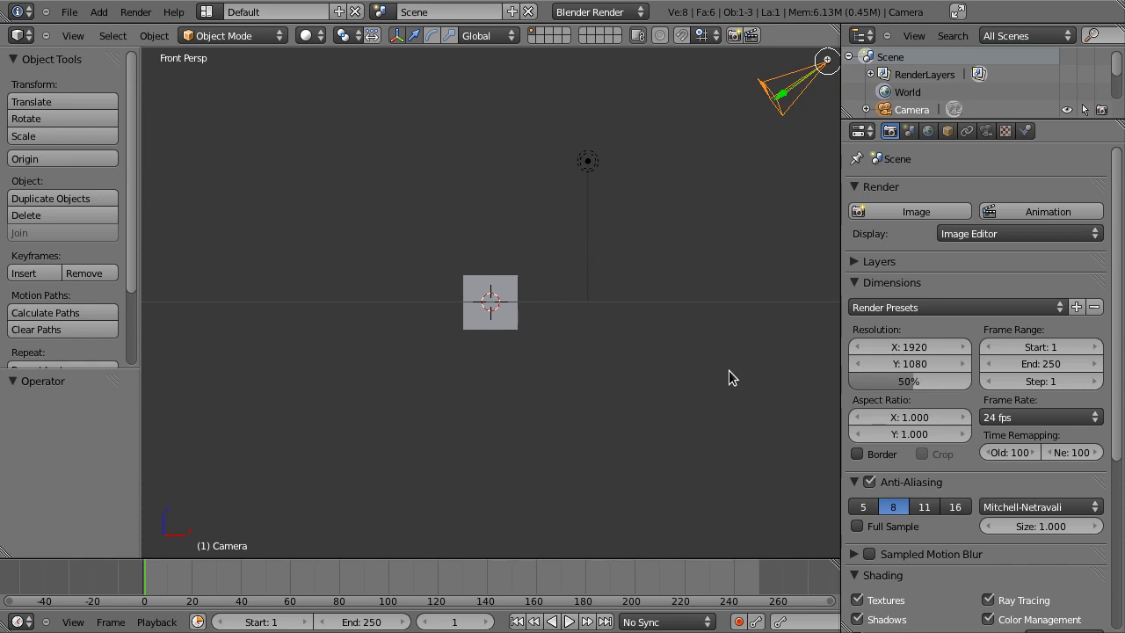
key("KP_3")
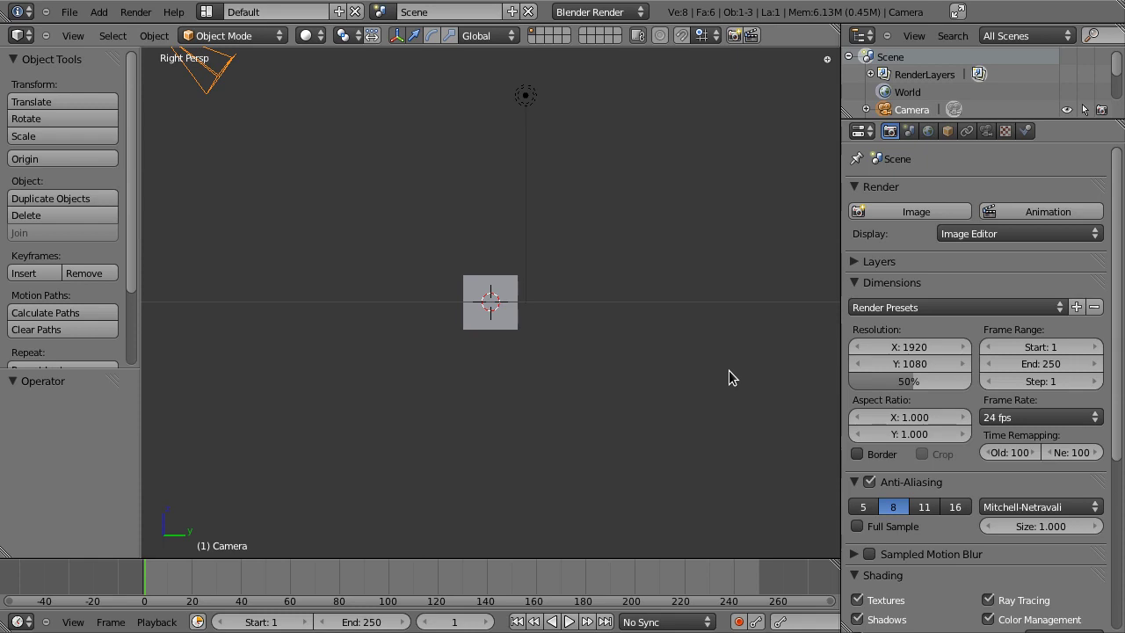
key("KP_8")
key("KP_8")
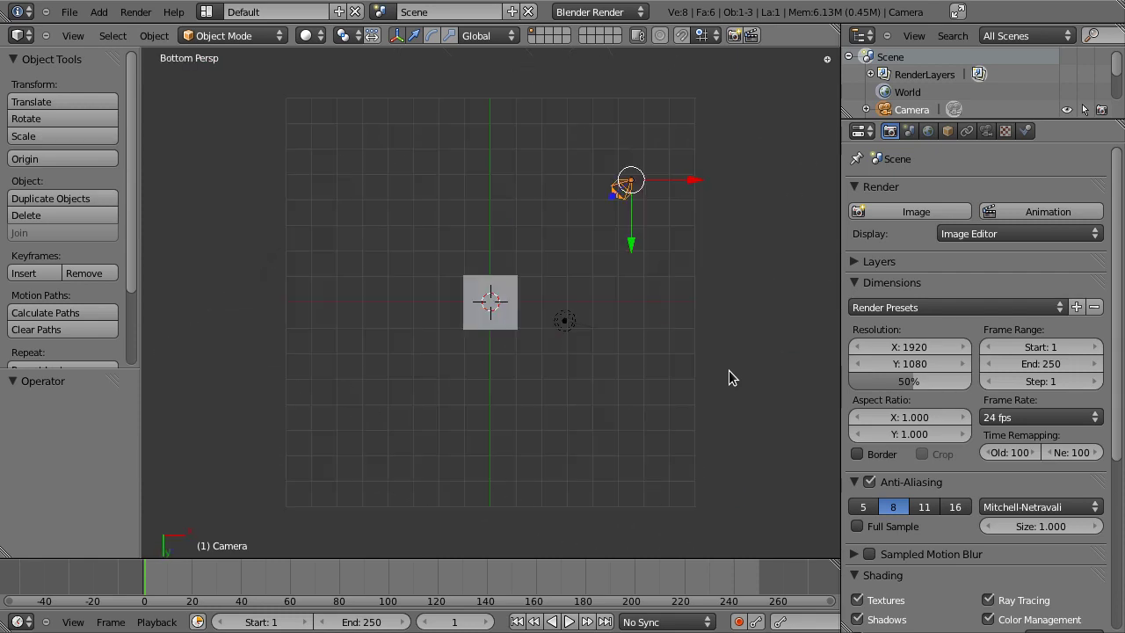
key("KP_7")
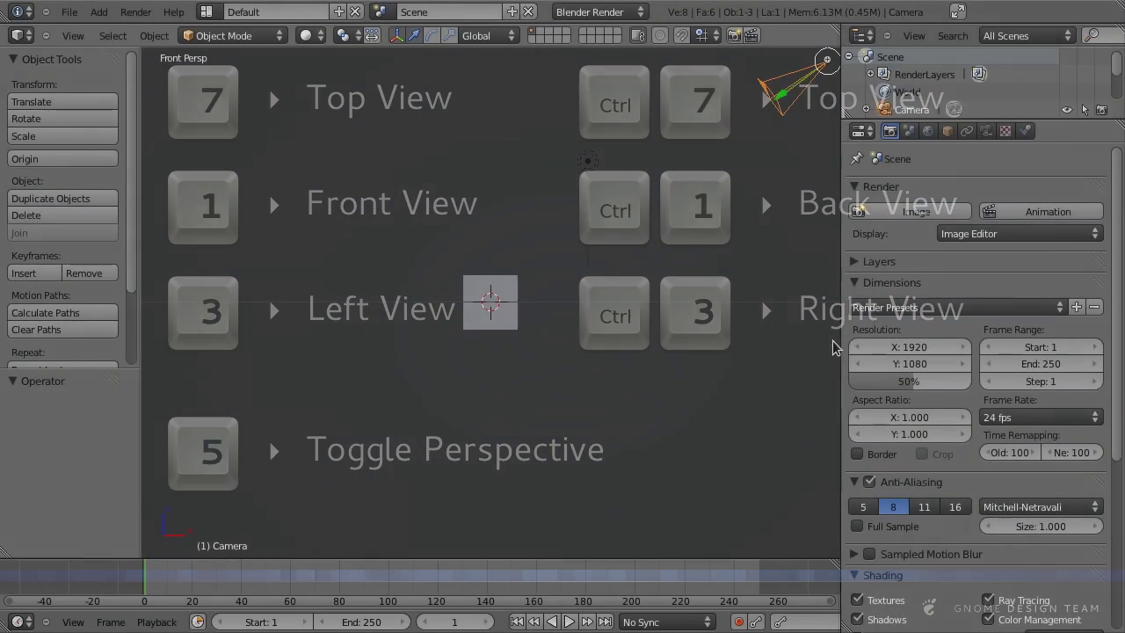
Cycle through the front, right and top views, look through the camera, and return to the top view.
key("KP_3")
key("KP_7")
key("KP_1")
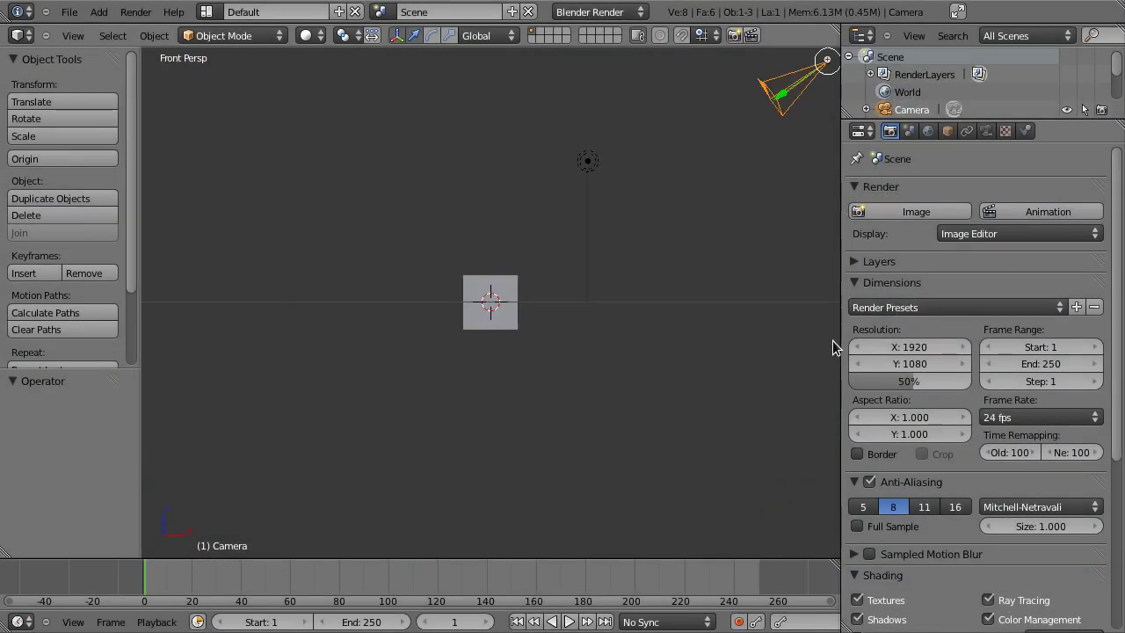
key("KP_3")
key("KP_7")
key("KP_1")
key("KP_3")
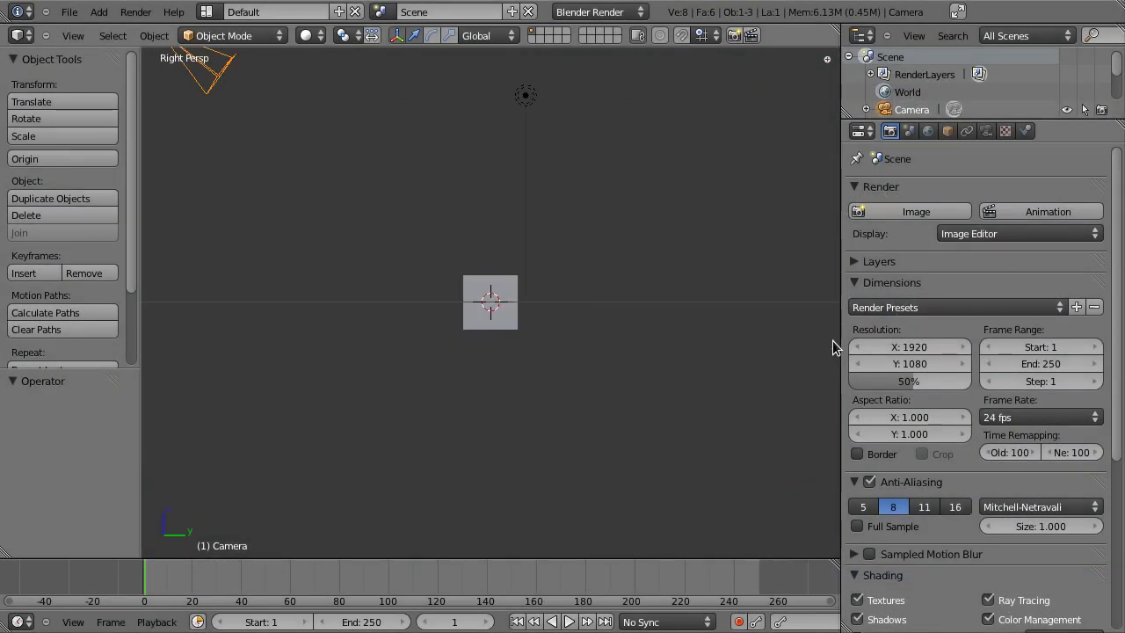
key("KP_8")
key("KP_8")
key("KP_8")
key("KP_7")
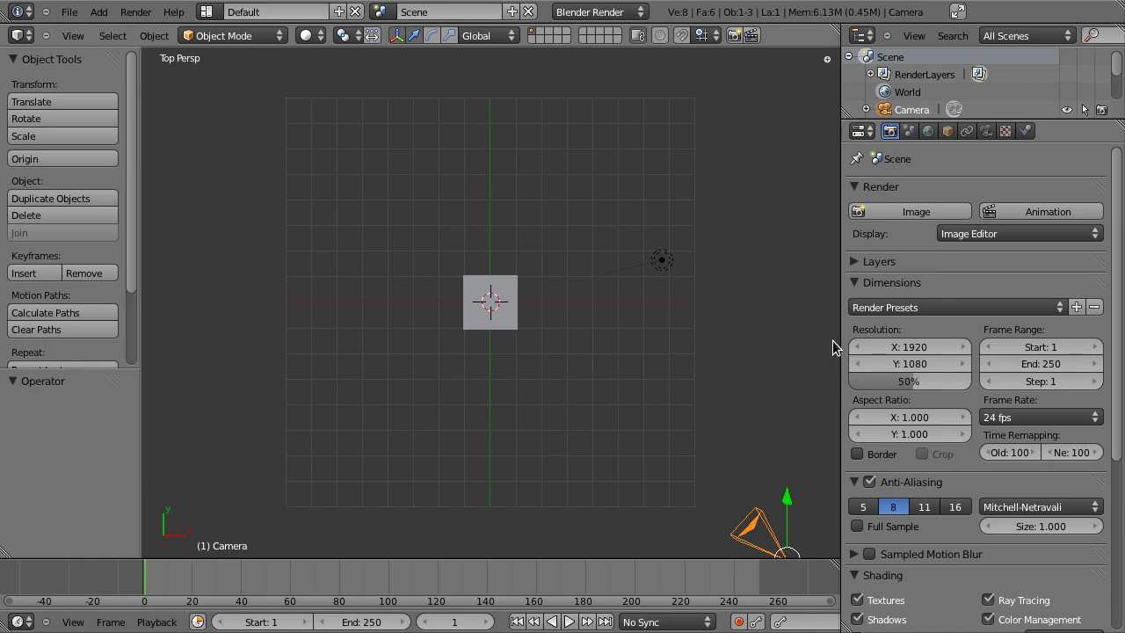
key("KP_0")
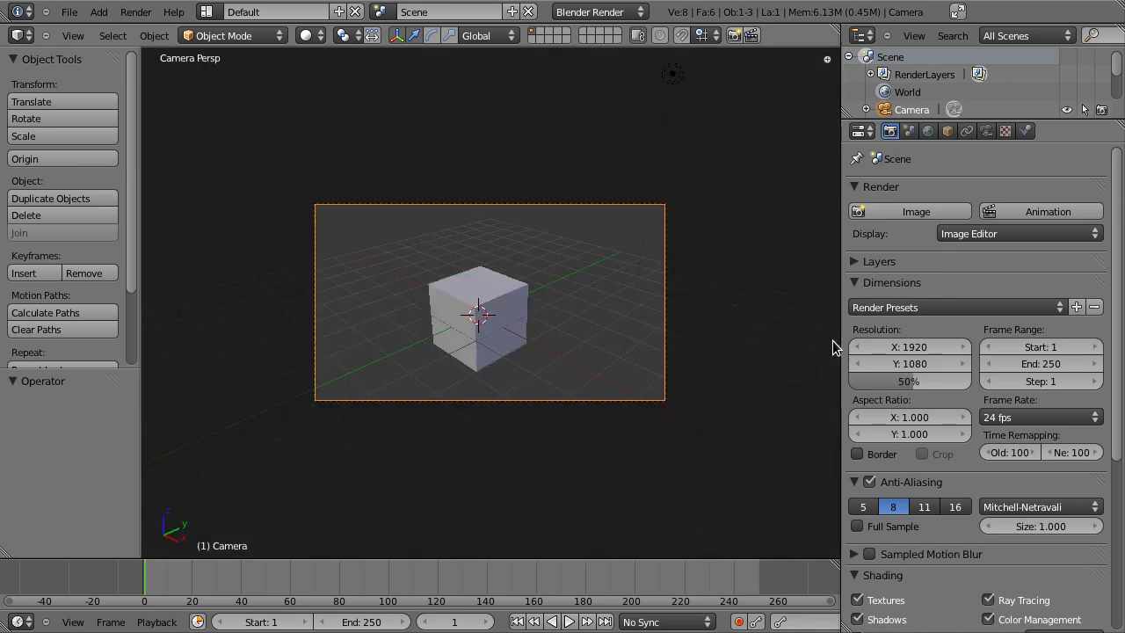
key("KP_7")
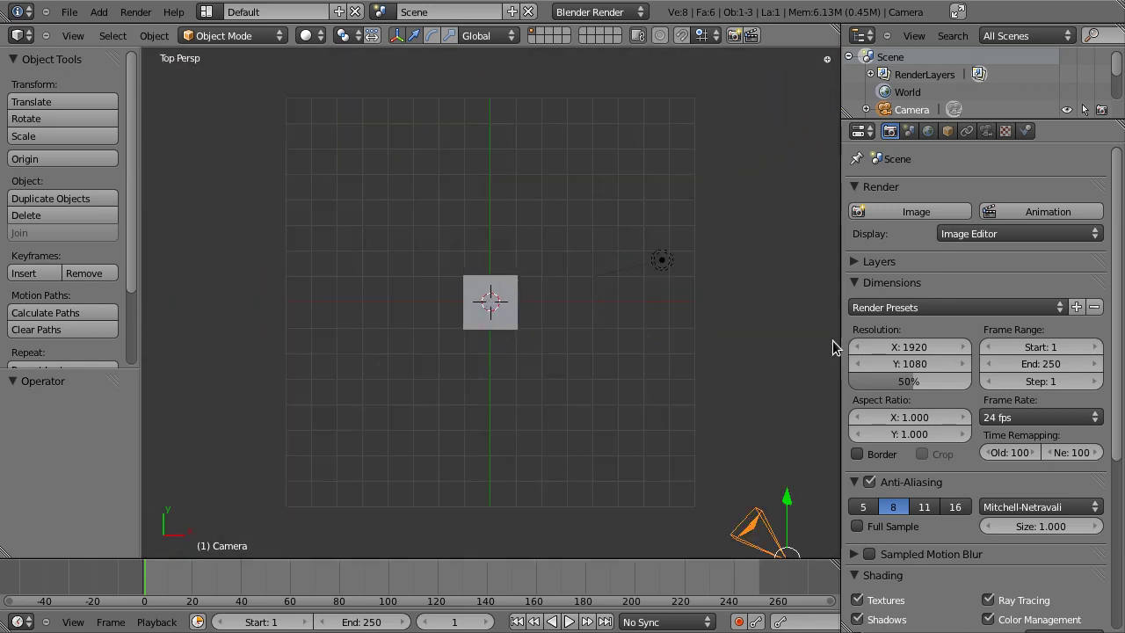
Compare perspective and orthographic projection across the front, top and right views, finishing in the top perspective view.
key("KP_3")
key("KP_5")
key("KP_1")
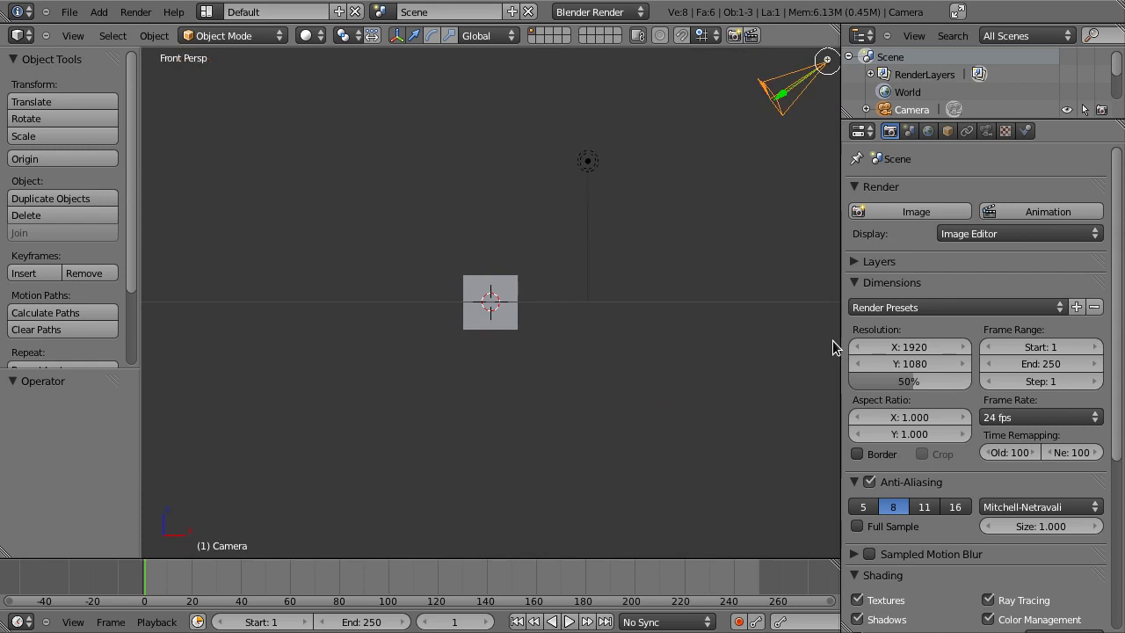
key("KP_7")
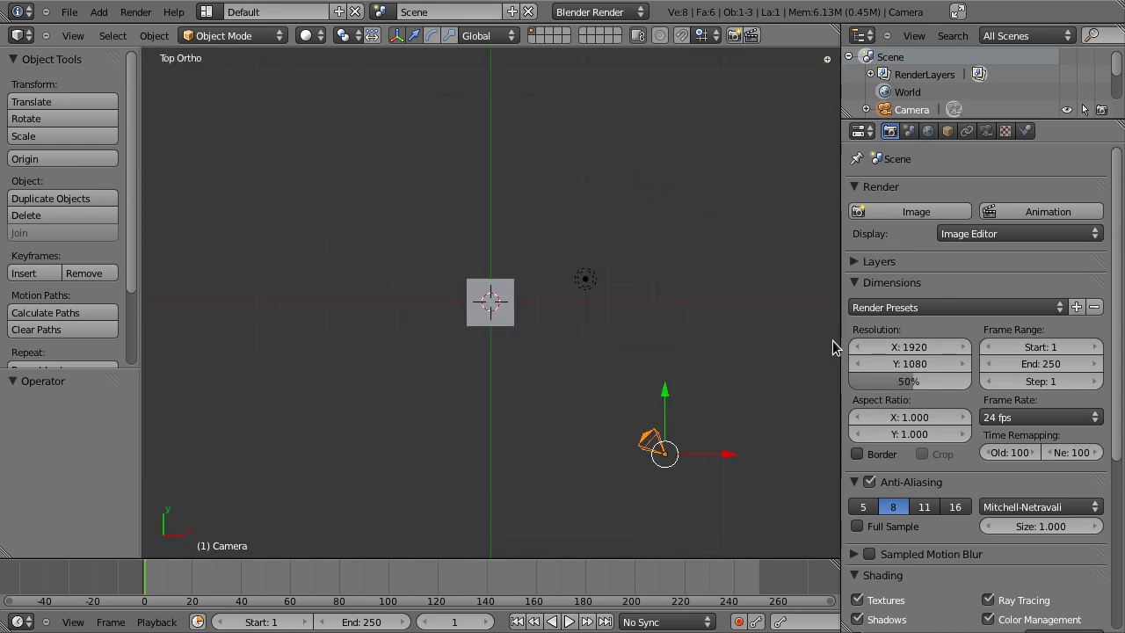
key("KP_5")
key("KP_5")
key("KP_3")
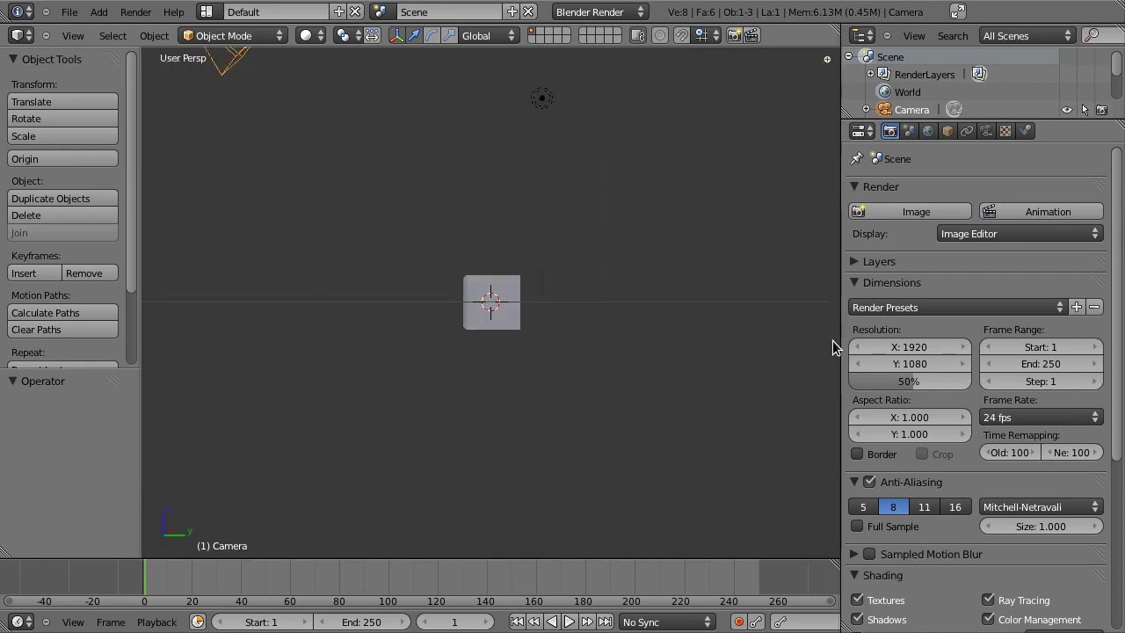
key("KP_5")
key("KP_7")
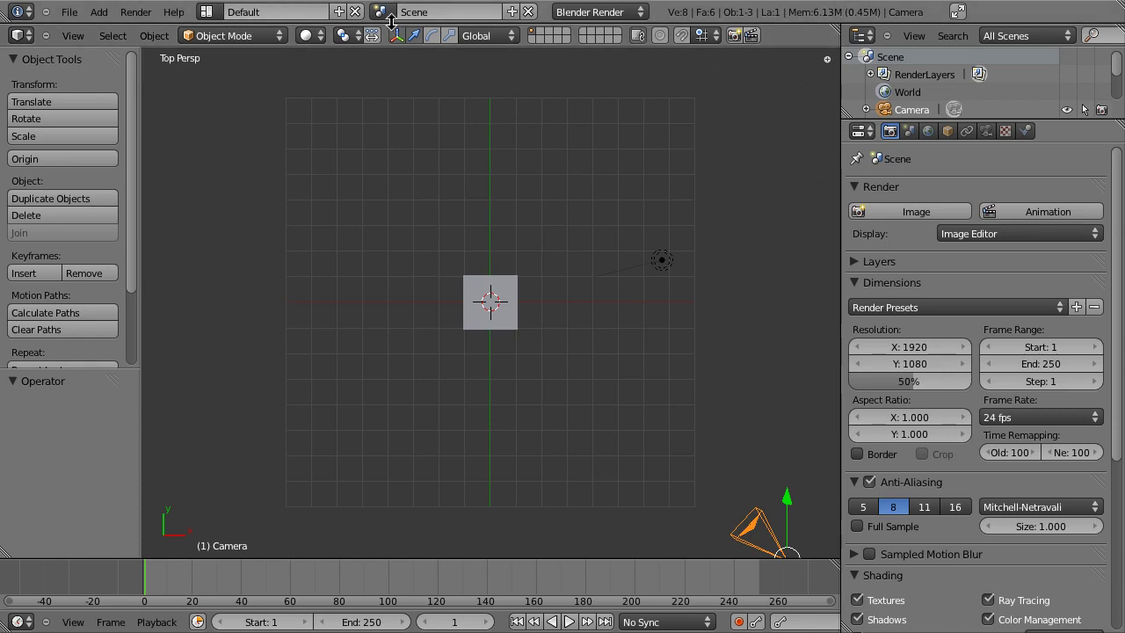
Switch the Info area to User Preferences, enlarge it, and show the Editing preferences.
left_click_drag(391, 23, 389, 167)
key("Escape")
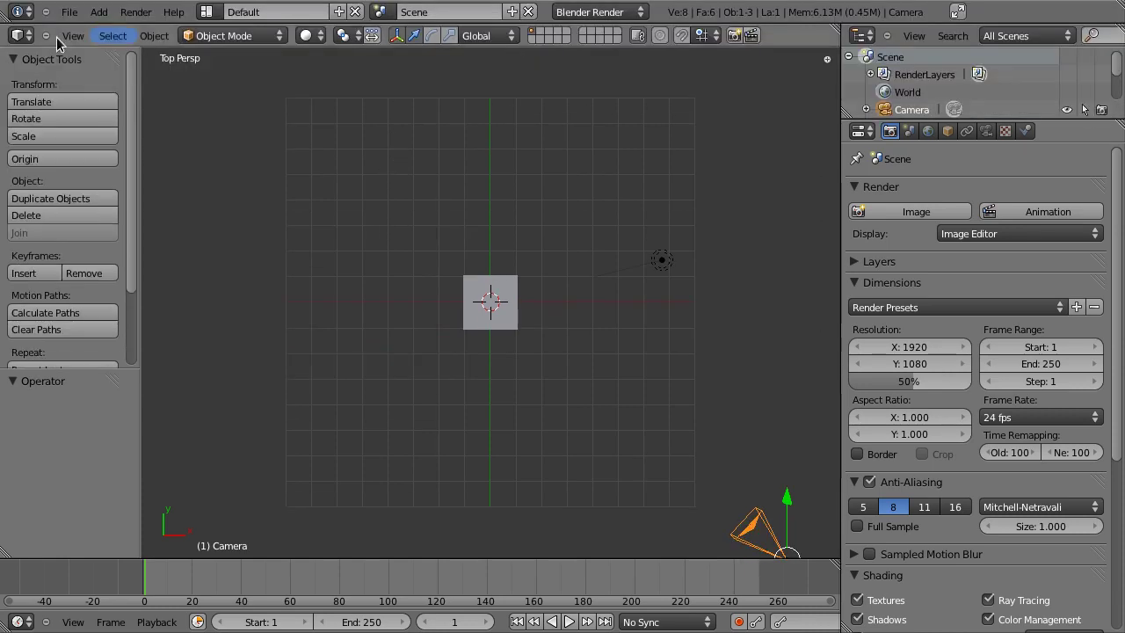
left_click(24, 12)
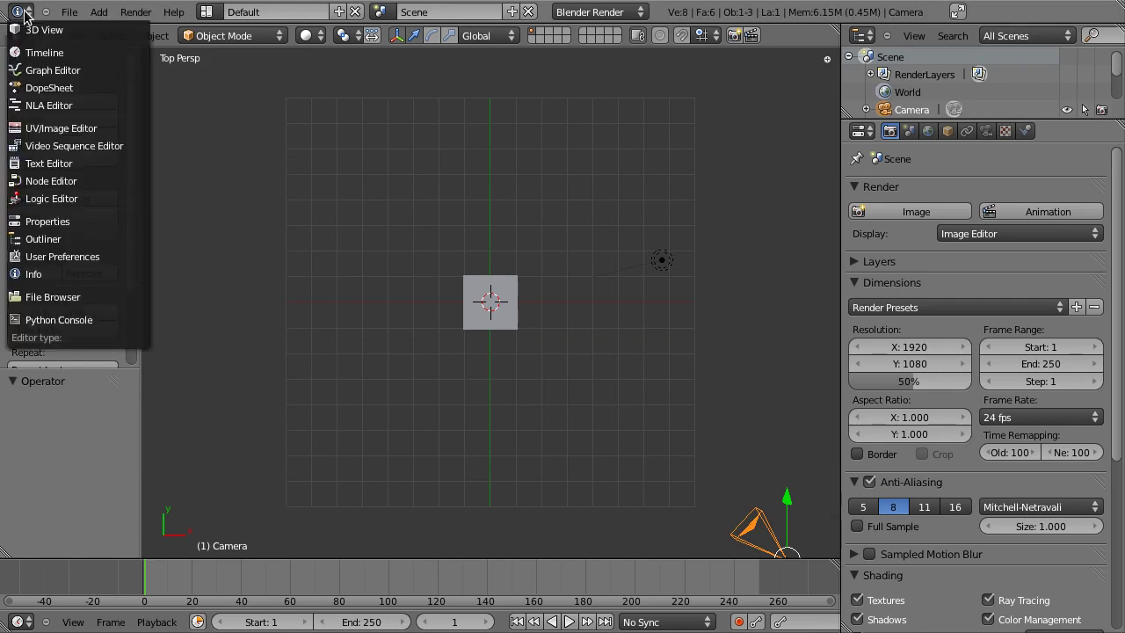
left_click(49, 256)
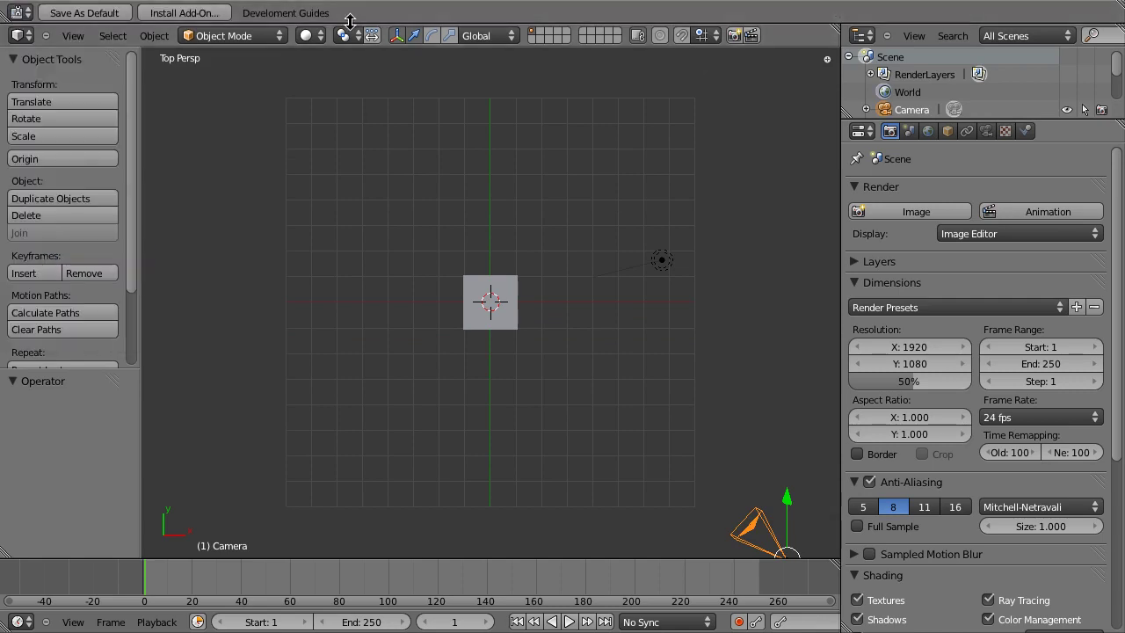
left_click_drag(351, 21, 378, 371)
left_click(155, 16)
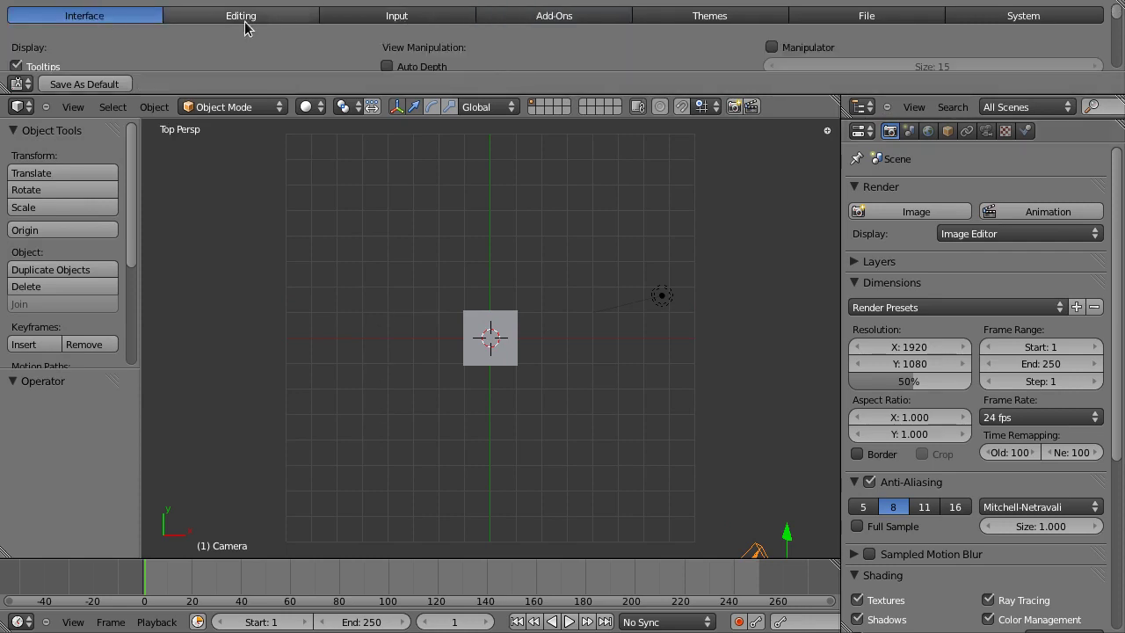
left_click(246, 20)
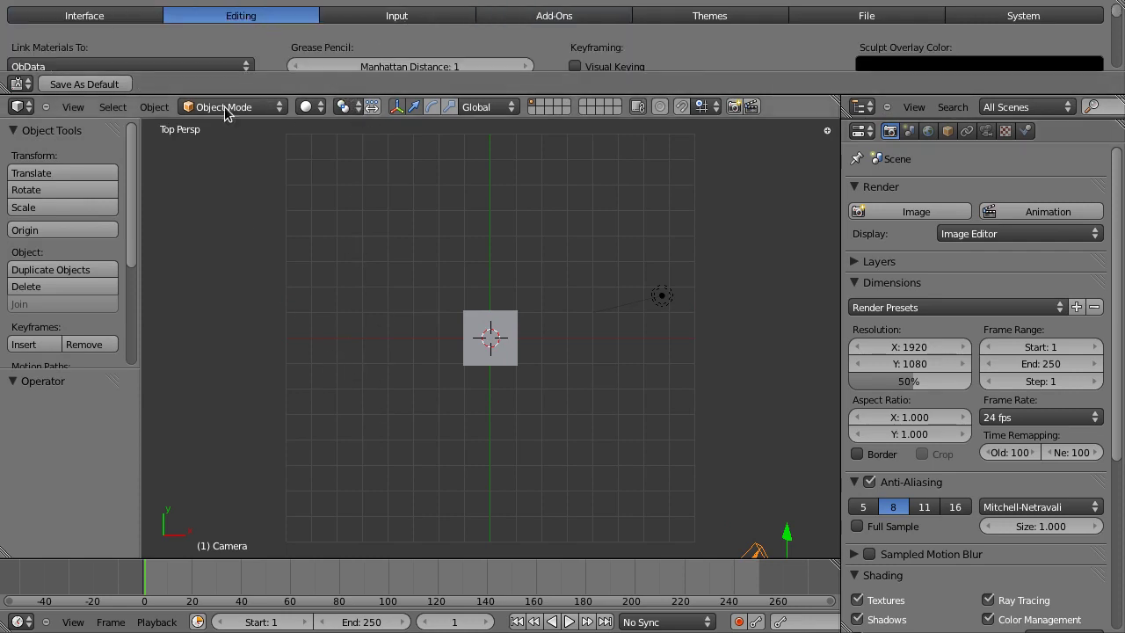
mouse_move(178, 95)
left_mouse_down()
mouse_move(176, 116)
mouse_move(185, 95)
left_mouse_up()
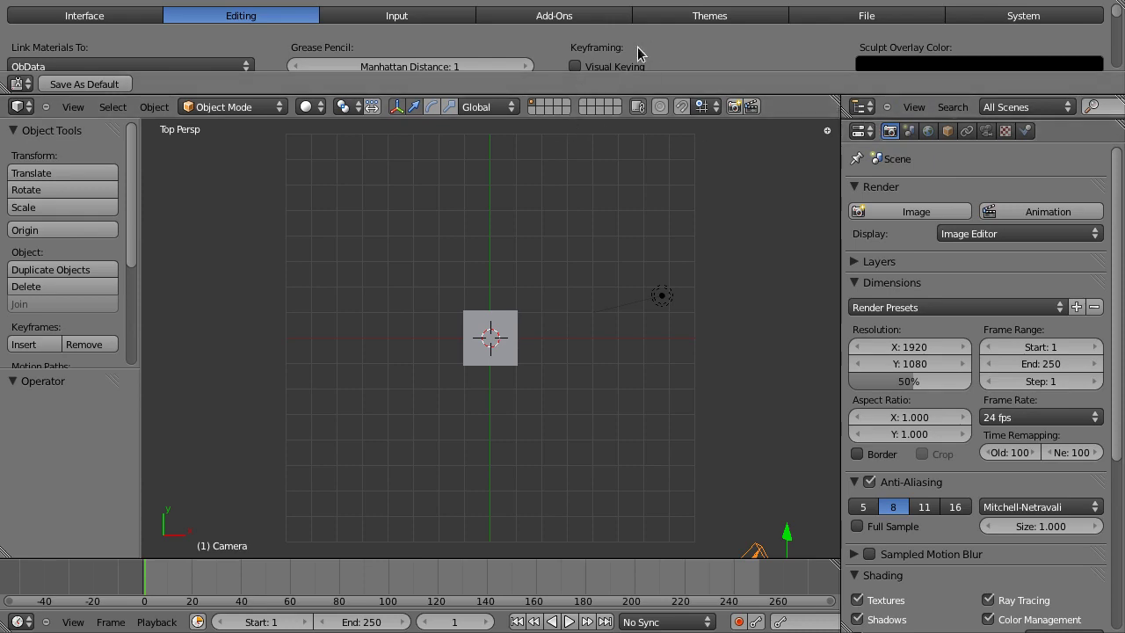
Maximize the User Preferences area, browse its sections from Interface through System, and restore the area's size.
key("ctrl+Up")
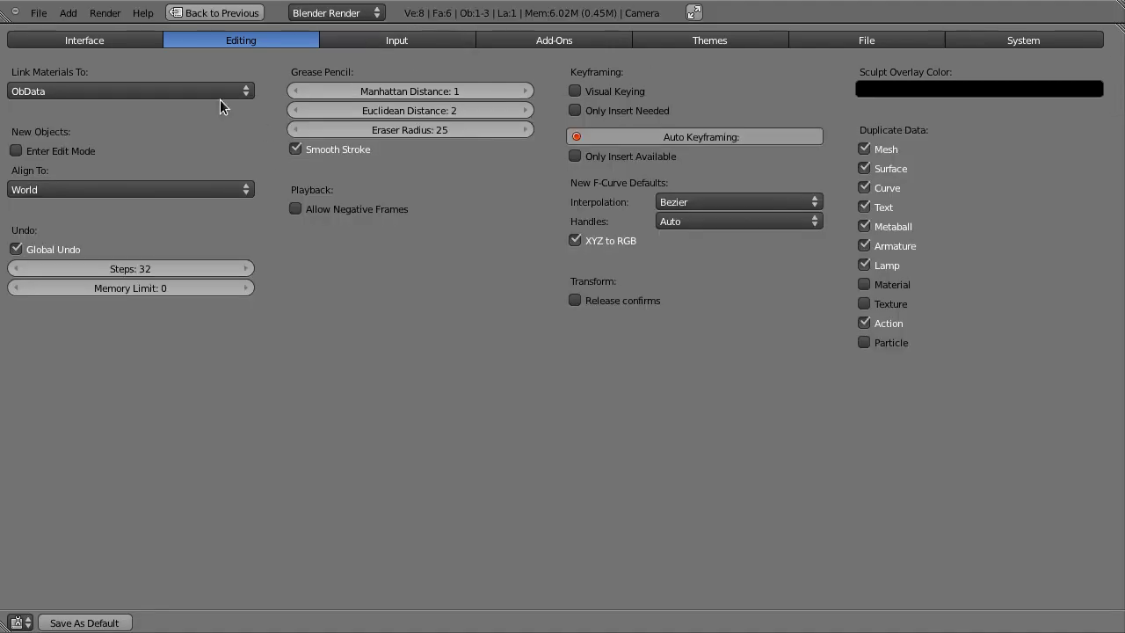
left_click(95, 40)
left_click(387, 40)
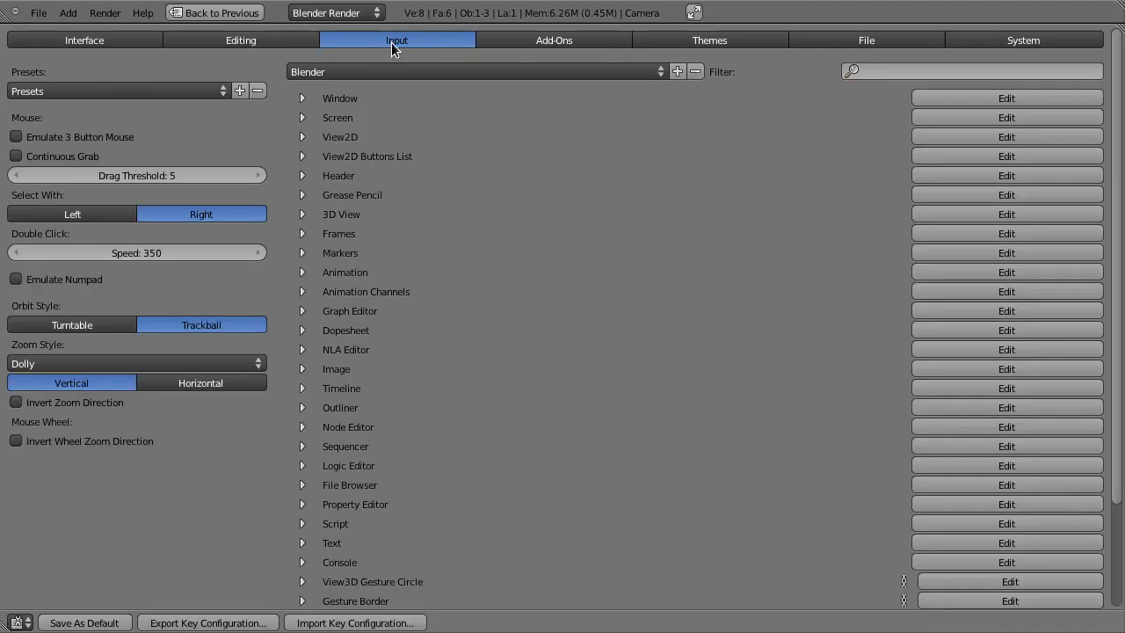
left_click(575, 40)
left_click(778, 40)
left_click(875, 41)
left_click(949, 40)
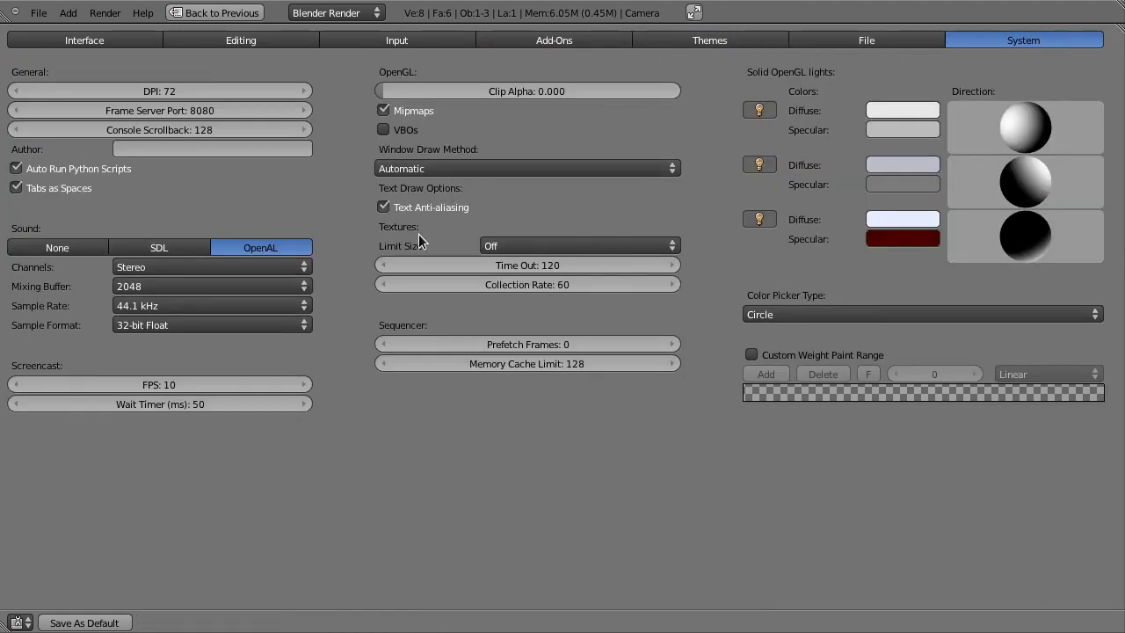
key("ctrl+Up")
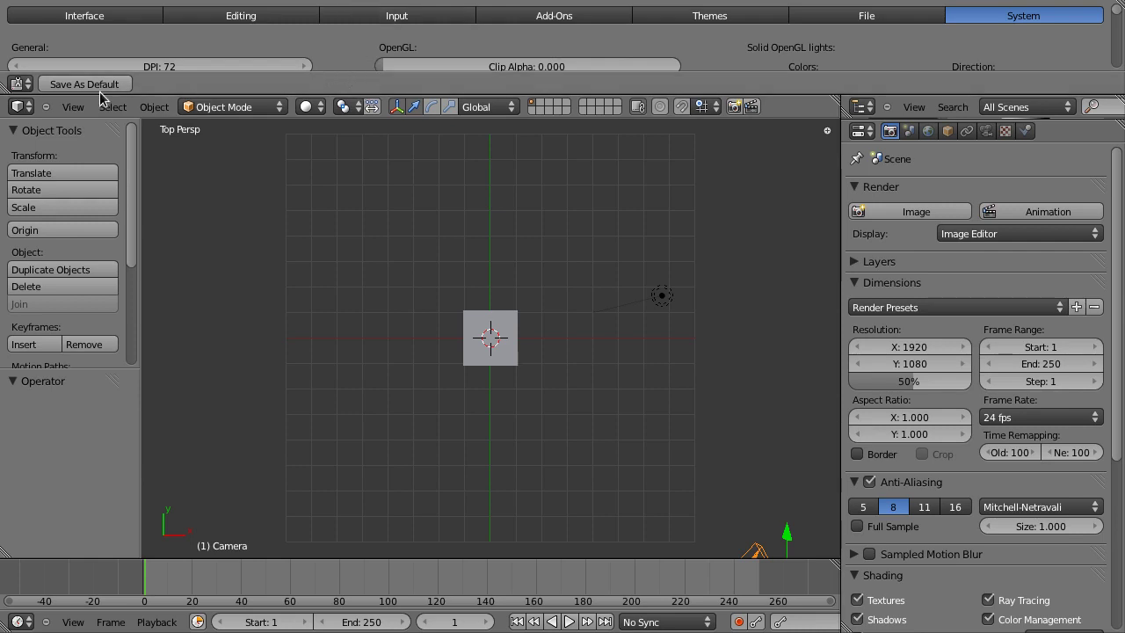
Switch the User Preferences area back to the Info editor and shrink it to its header height.
left_click(18, 83)
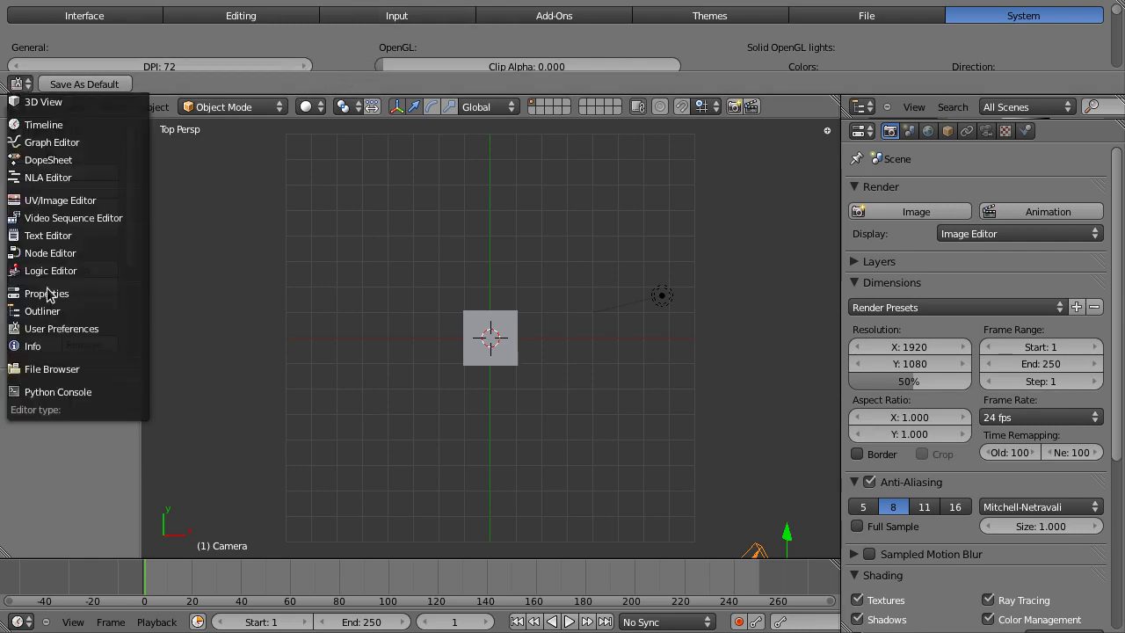
left_click(34, 346)
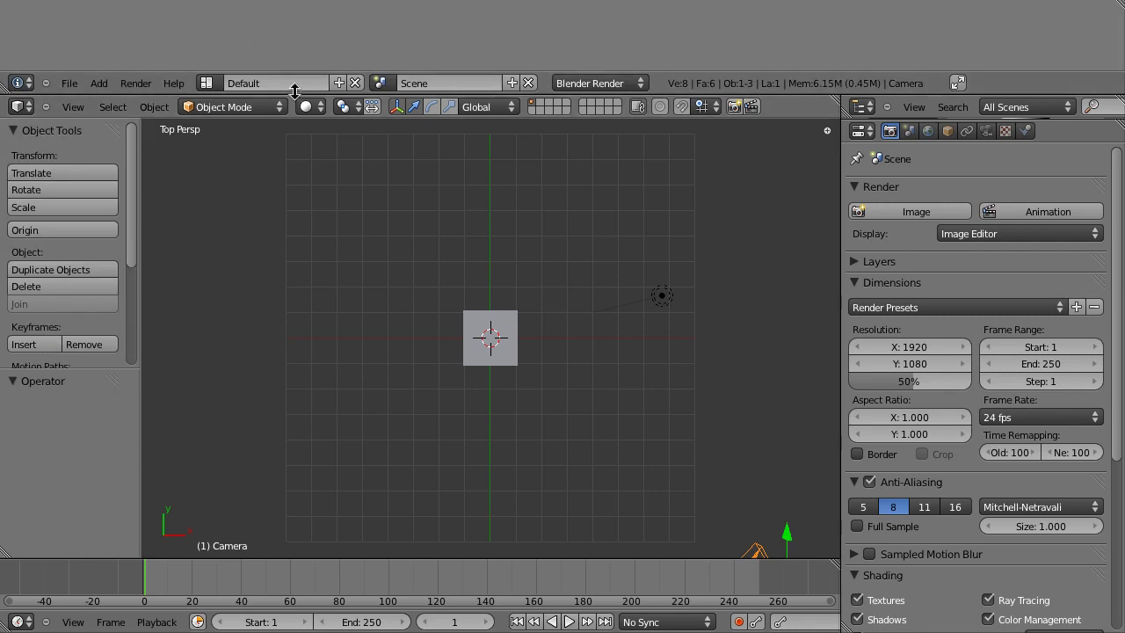
left_click_drag(294, 94, 294, 24)
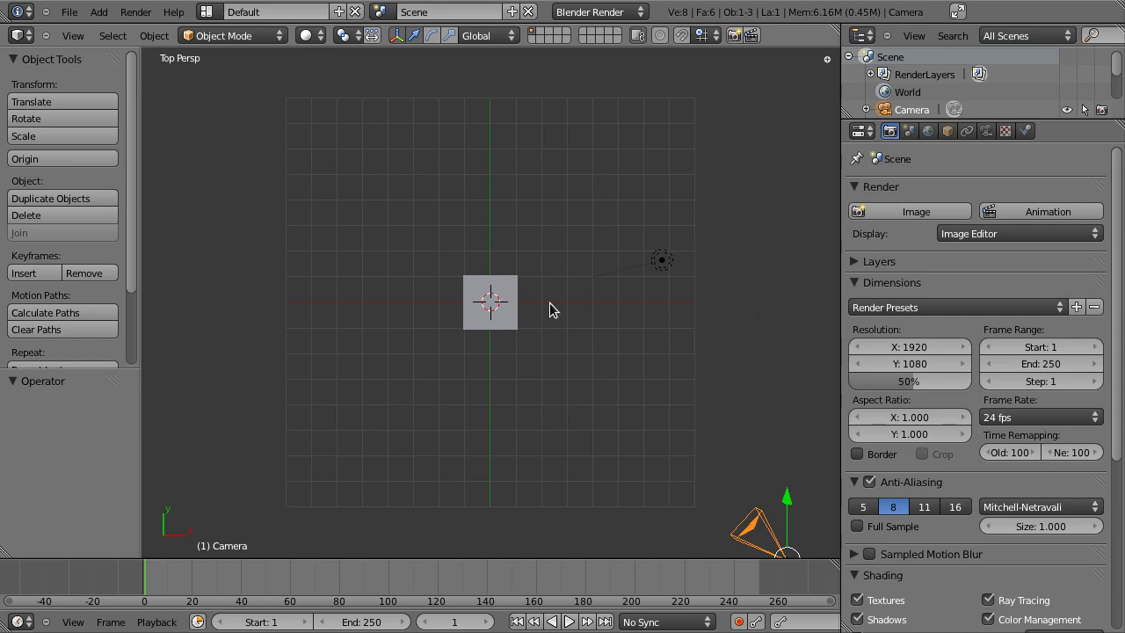
Inspect the scene from the front, right and top views, and orbit back to an angled perspective view.
key("KP_5")
key("KP_1")
key("KP_3")
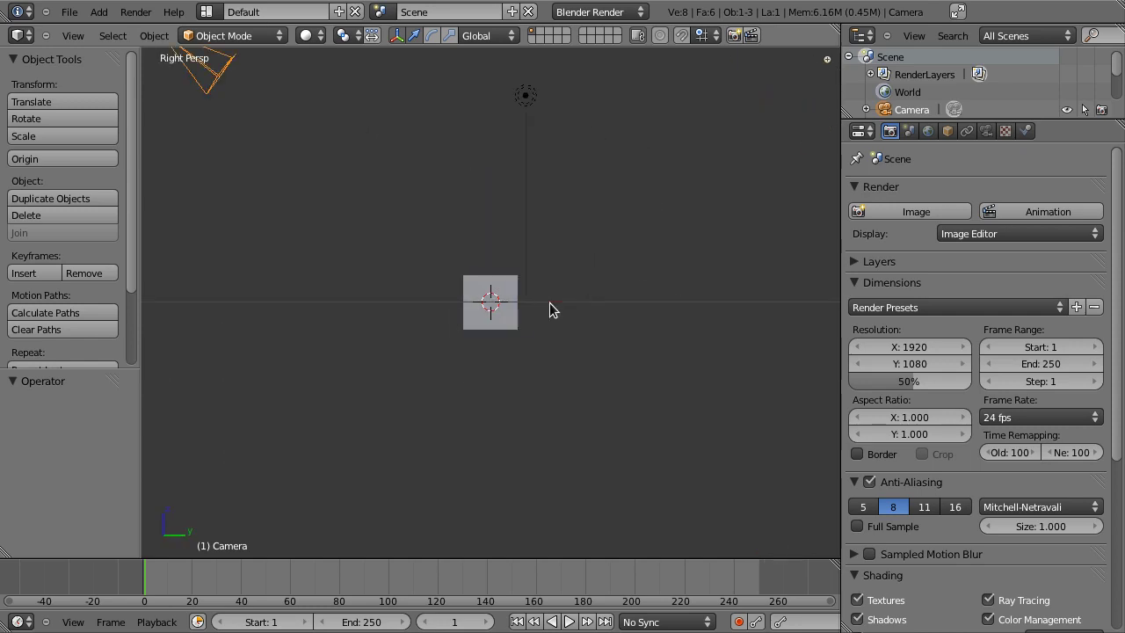
key("KP_7")
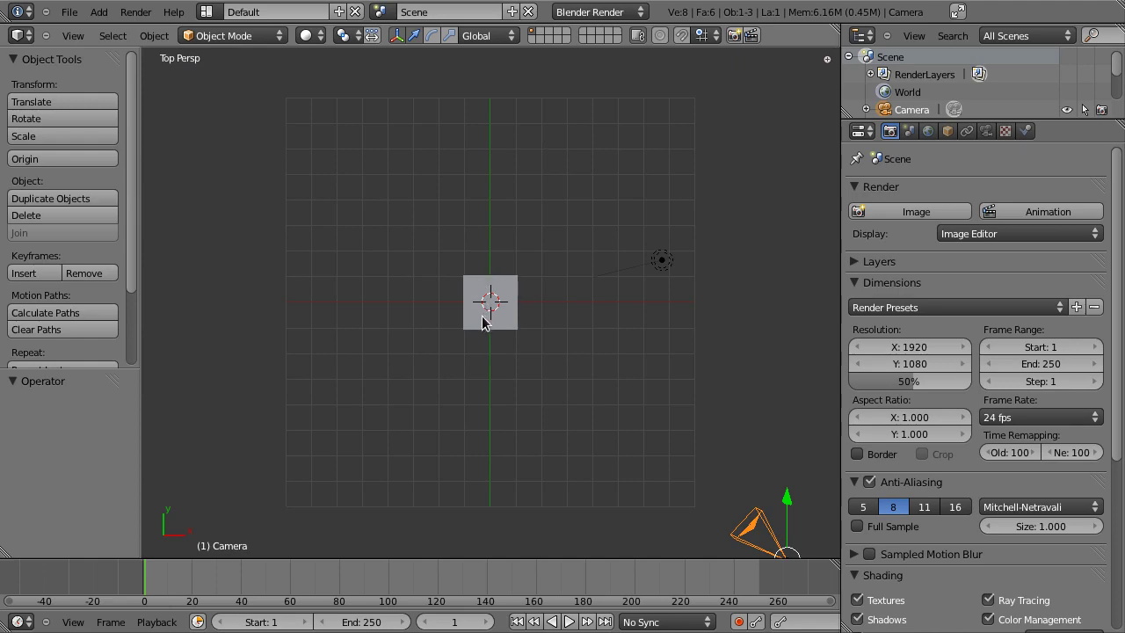
middle_click_drag(485, 318, 500, 425)
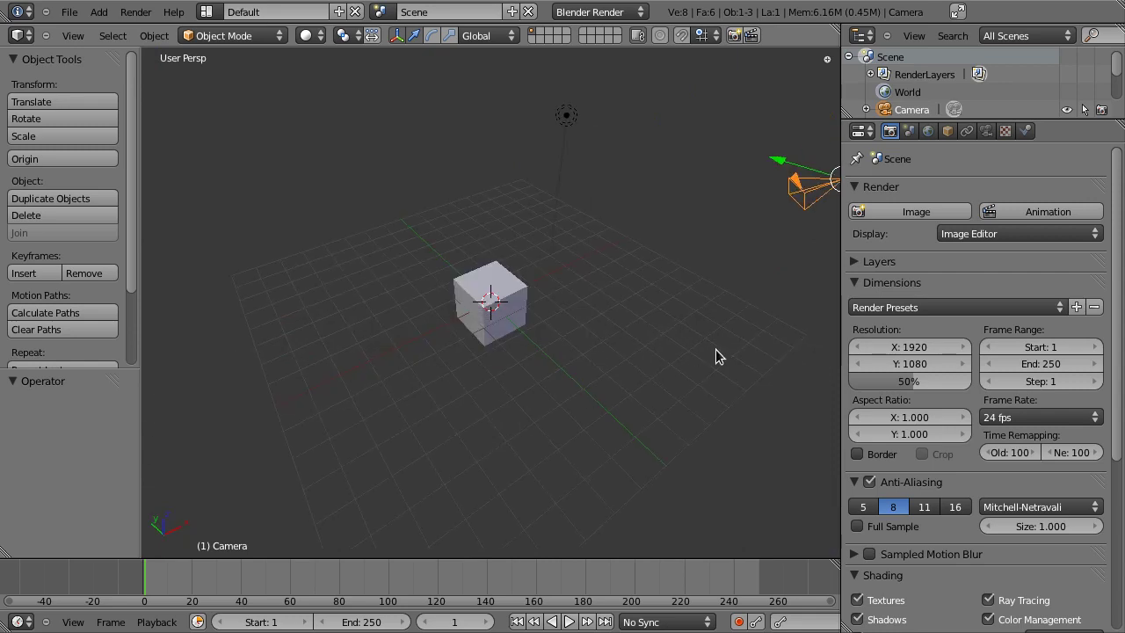
Orbit and pan the 3D view to examine the cube, lamp and camera from several angles.
middle_click_drag(718, 357, 749, 456)
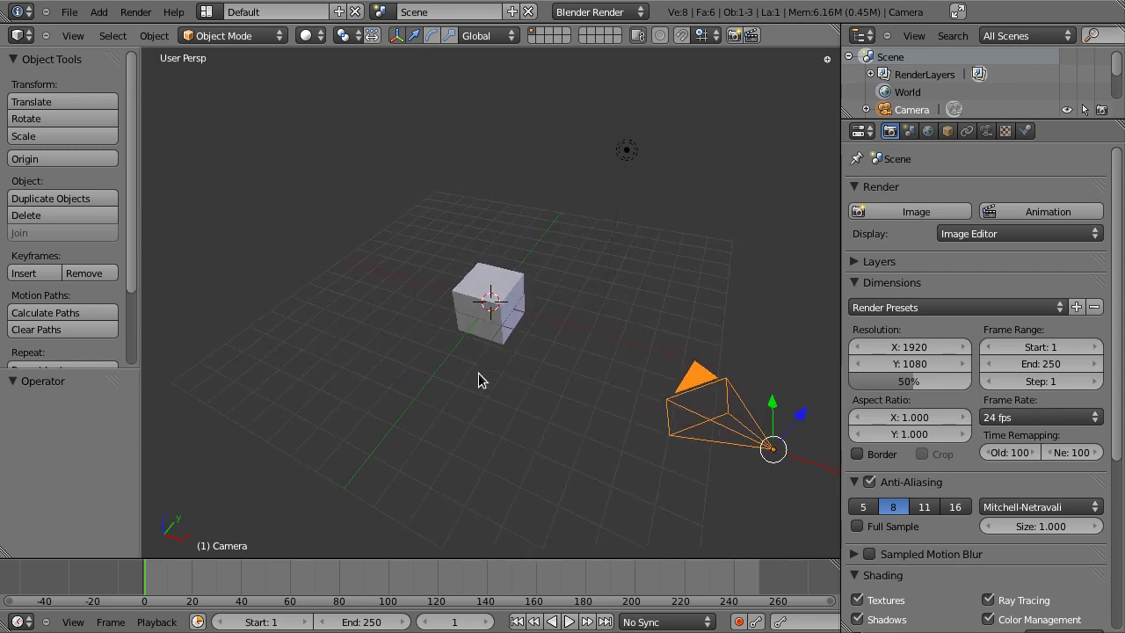
middle_click_drag(478, 380, 731, 379)
middle_click_drag(505, 359, 776, 384)
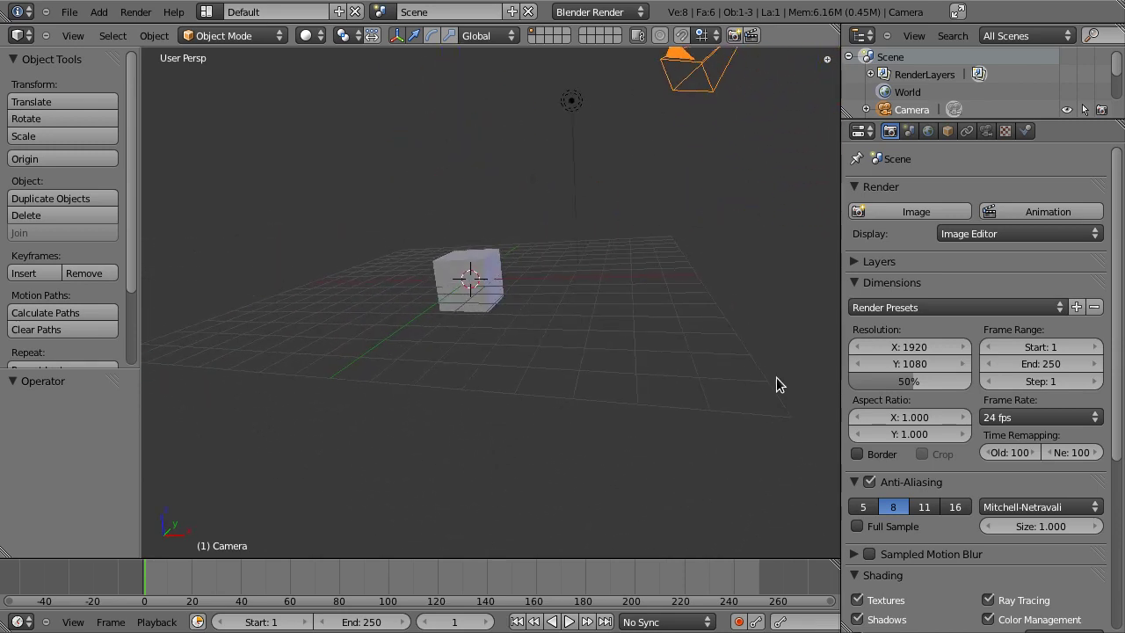
middle_click_drag(497, 352, 639, 343)
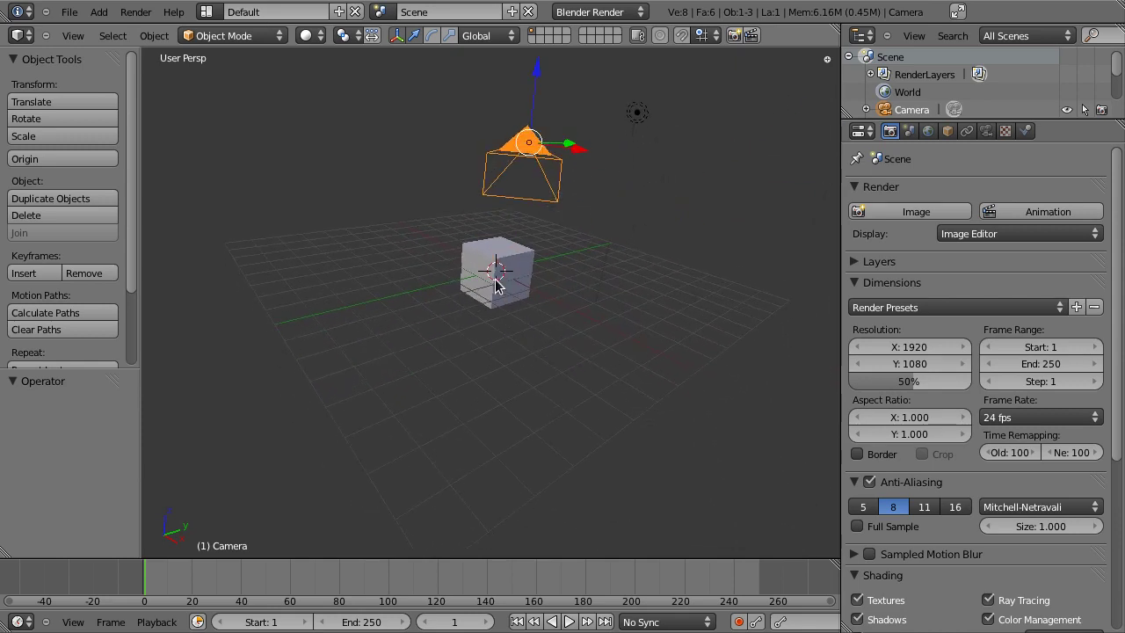
Zoom the 3D view in and out on the cube to inspect the scene at different distances.
middle_click_drag(495, 283, 496, 316, "ctrl")
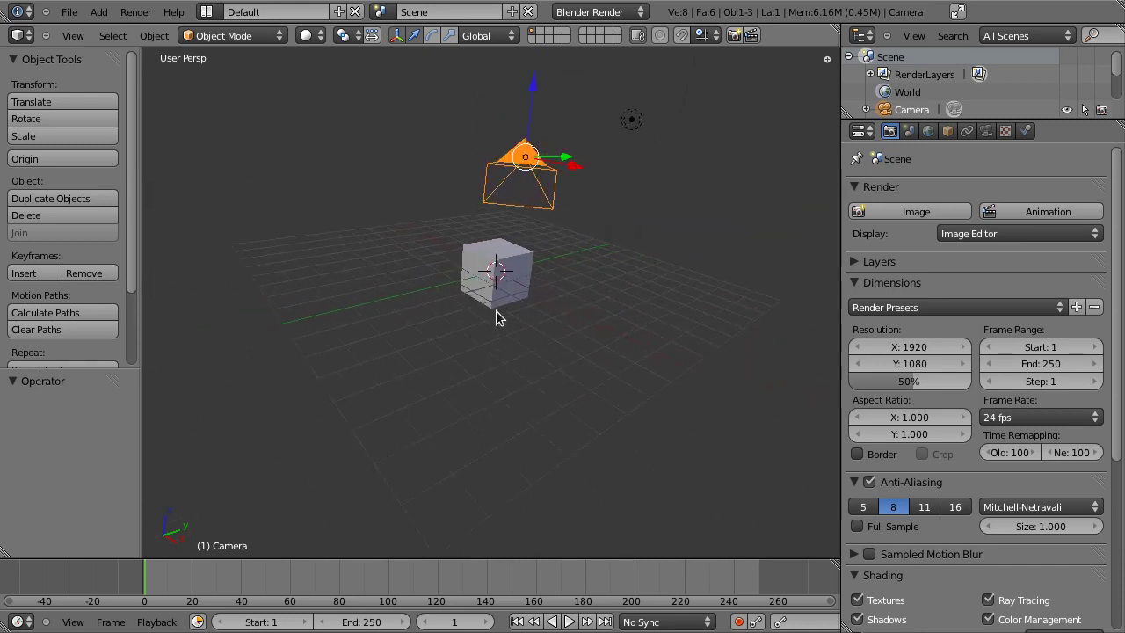
scroll(497, 334, "up", 3)
scroll(502, 291, "down", 6)
scroll(506, 280, "up", 4)
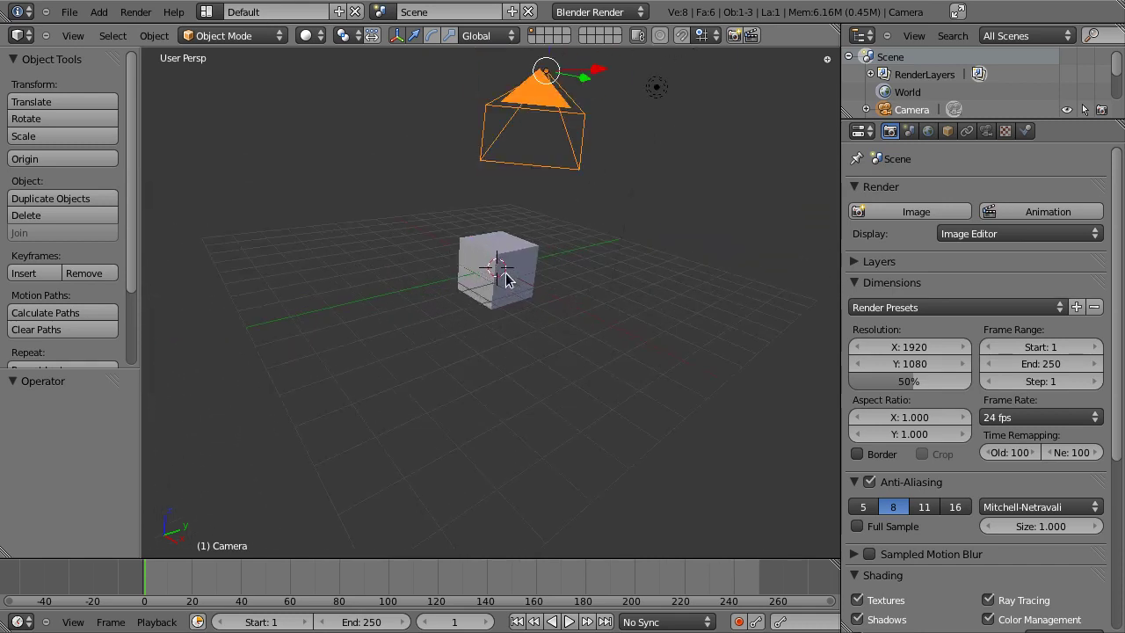
scroll(505, 279, "up", 3)
scroll(506, 280, "down", 5)
scroll(505, 279, "up", 1)
scroll(505, 280, "down", 3)
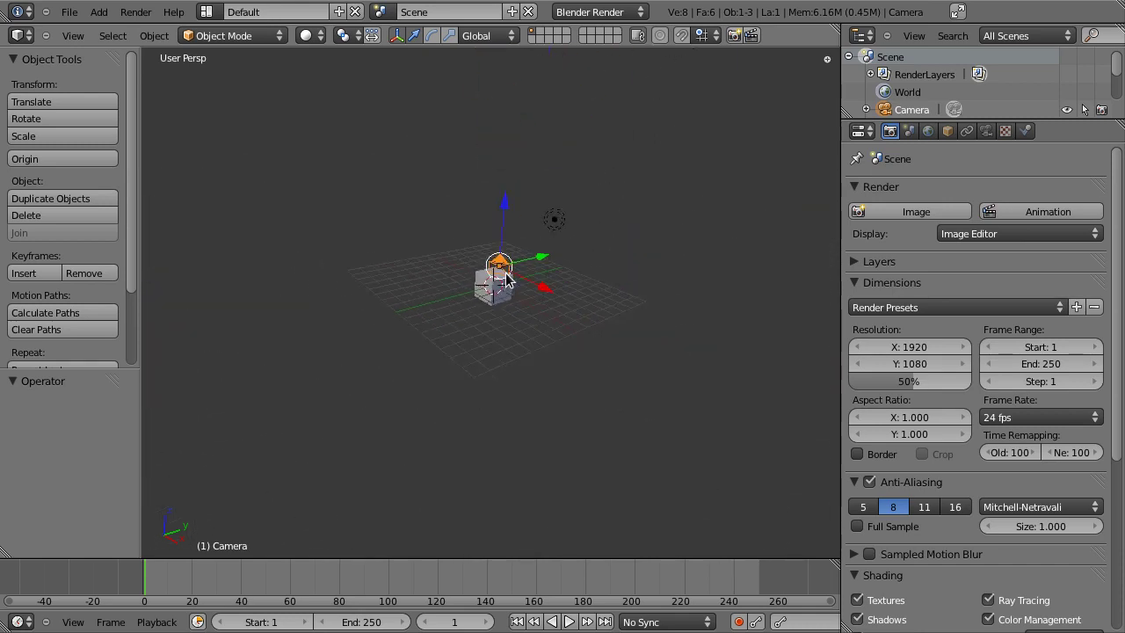
scroll(506, 280, "up", 5)
Isolate the cube and the lamp together in local view, and return to the full scene.
middle_click_drag(534, 334, 627, 291)
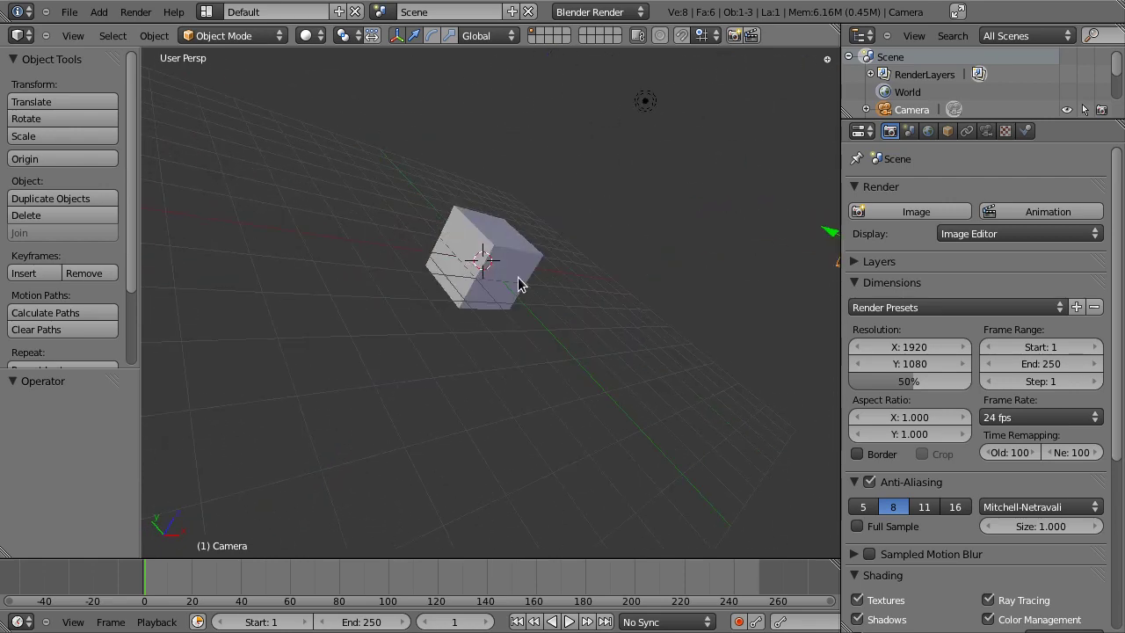
middle_click_drag(518, 284, 519, 264)
right_click(519, 258)
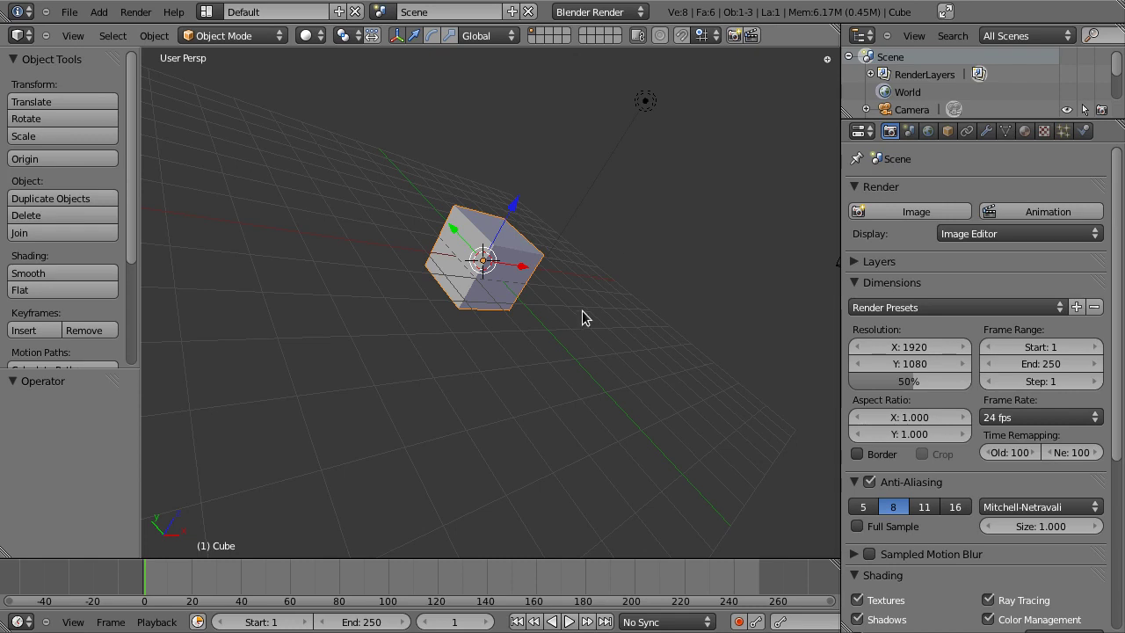
middle_click_drag(630, 269, 601, 59)
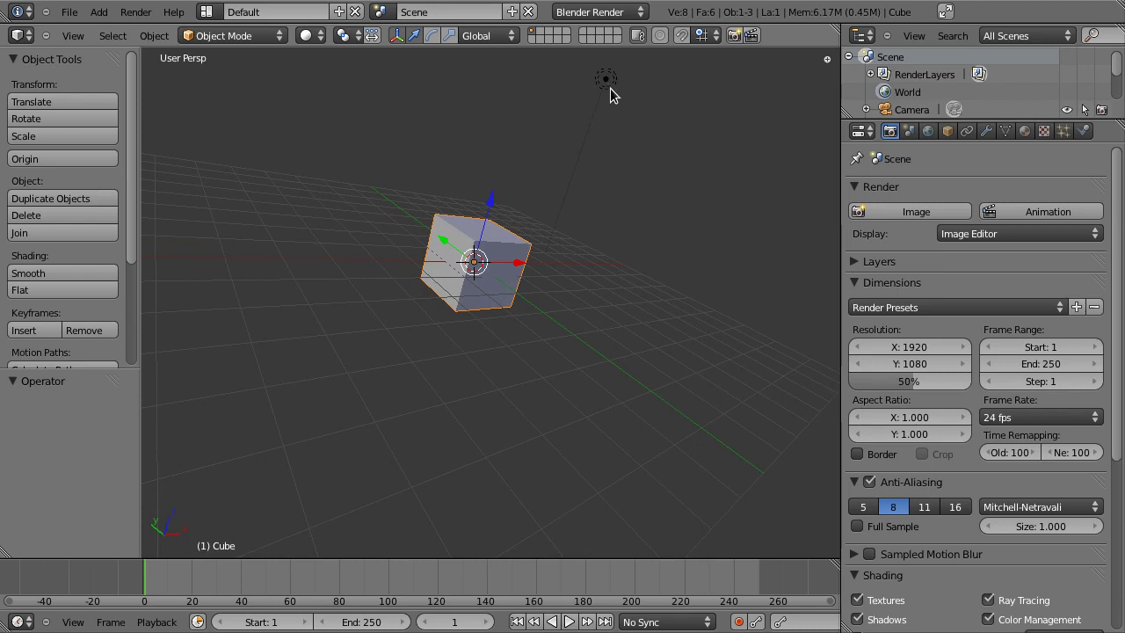
right_click(608, 86, "shift")
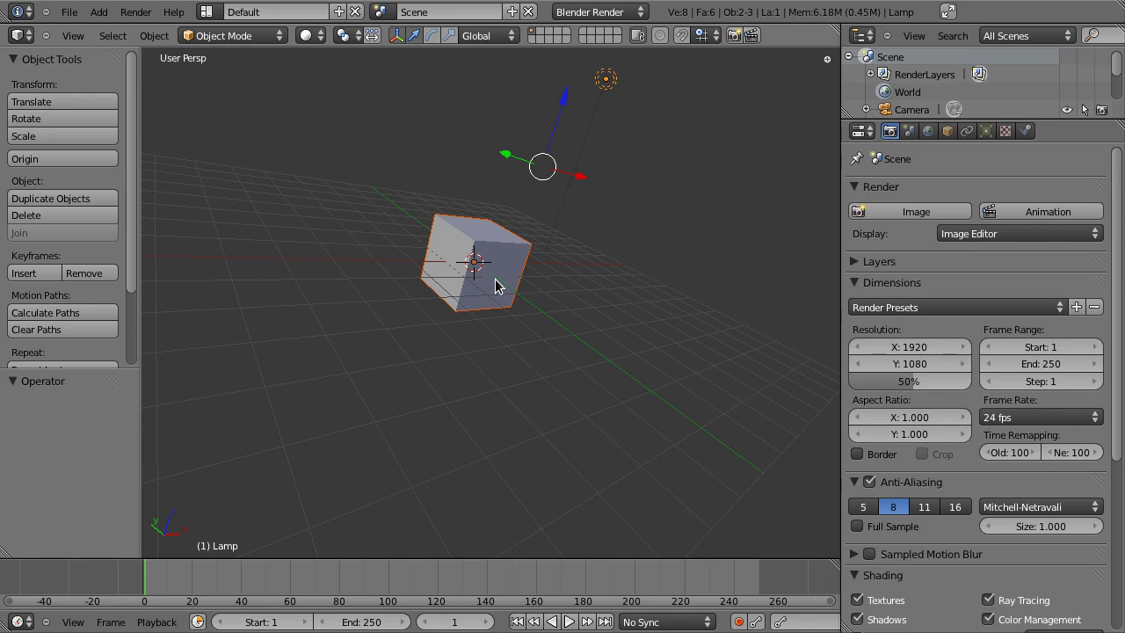
key("KP_Divide")
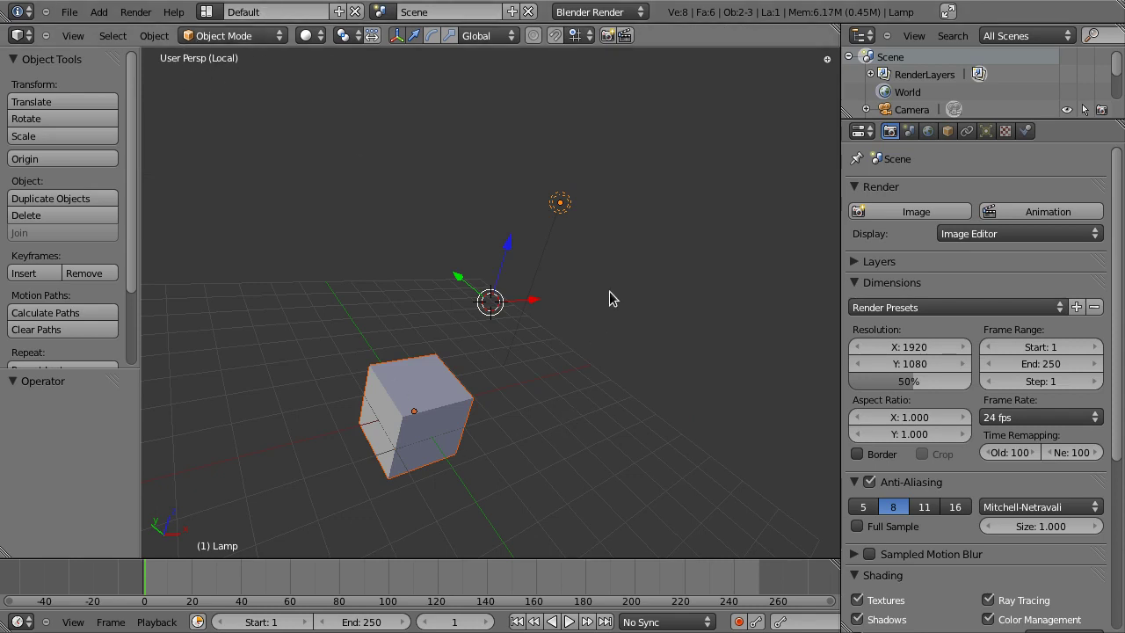
key("KP_Divide")
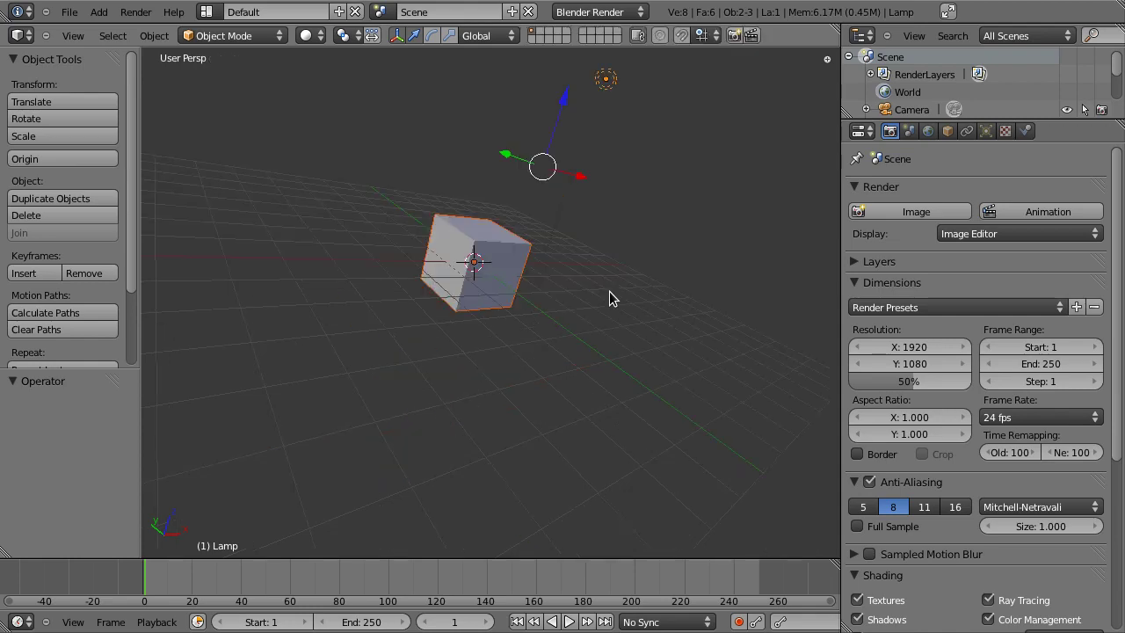
Select only the cube, viewing it from an angle above the grid.
middle_click_drag(583, 290, 663, 447)
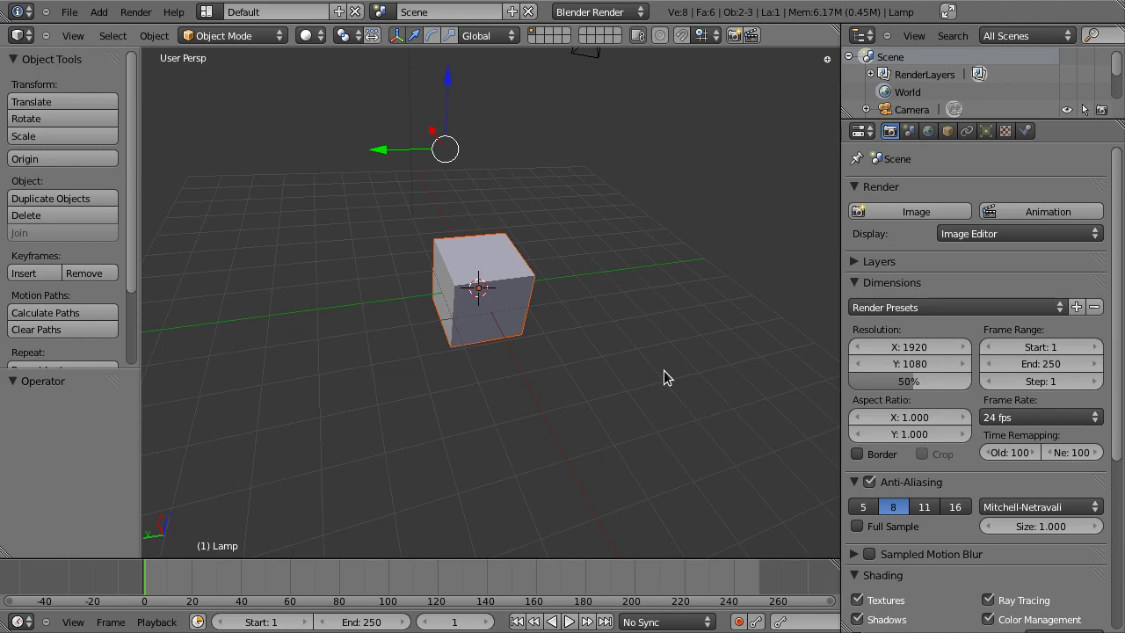
middle_click_drag(666, 375, 567, 429)
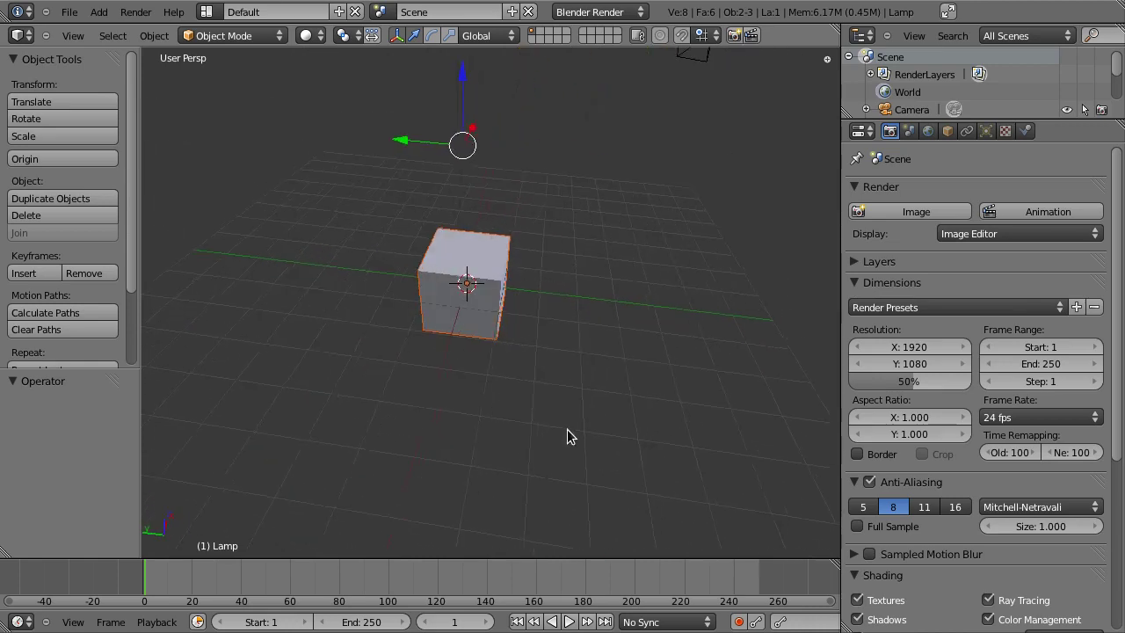
right_click(490, 279)
mouse_move(572, 355)
middle_mouse_down()
mouse_move(694, 299)
mouse_move(591, 242)
mouse_move(572, 352)
middle_mouse_up()
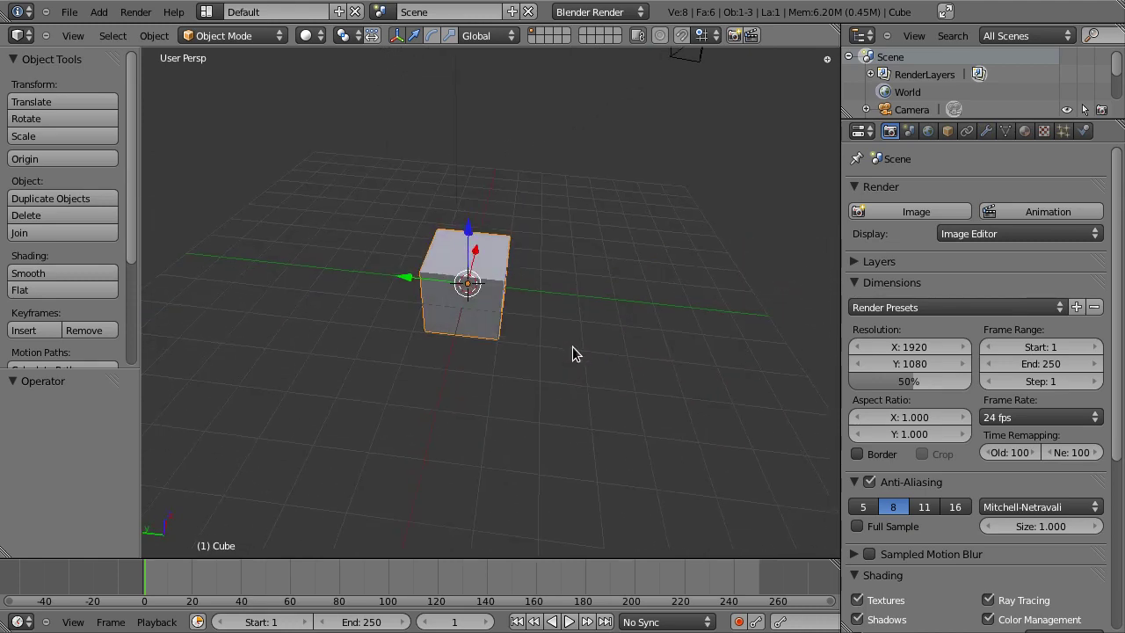